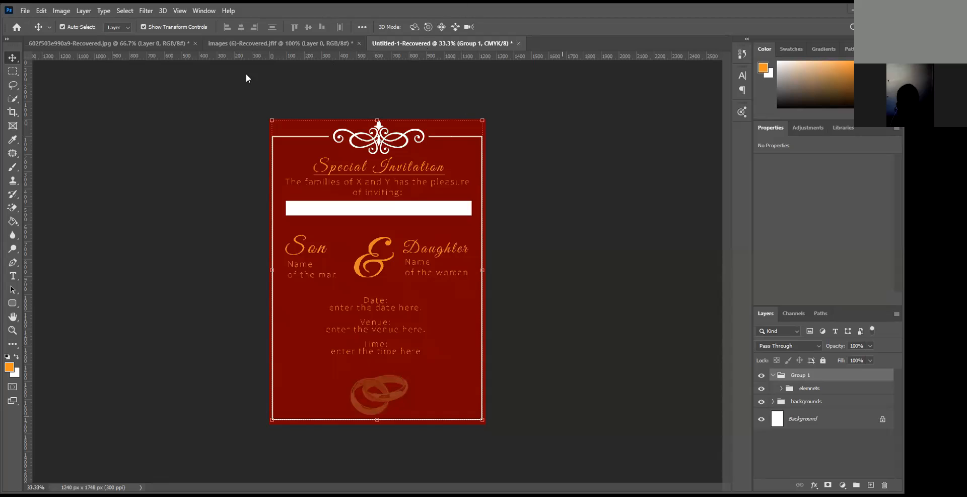
- Close the recovered floral pattern and gold rings images, discarding the rings' changes, and collapse Group 1 in the invitation's layer list
click(318, 44)
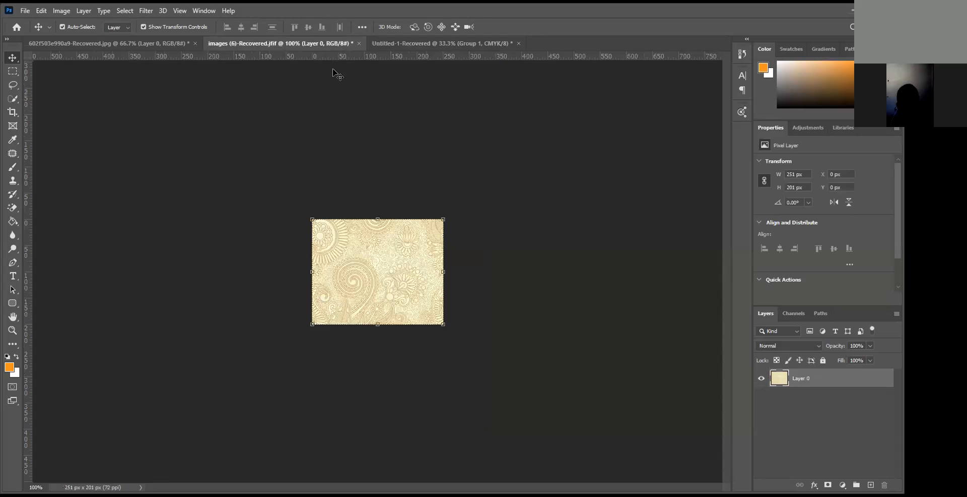
click(359, 43)
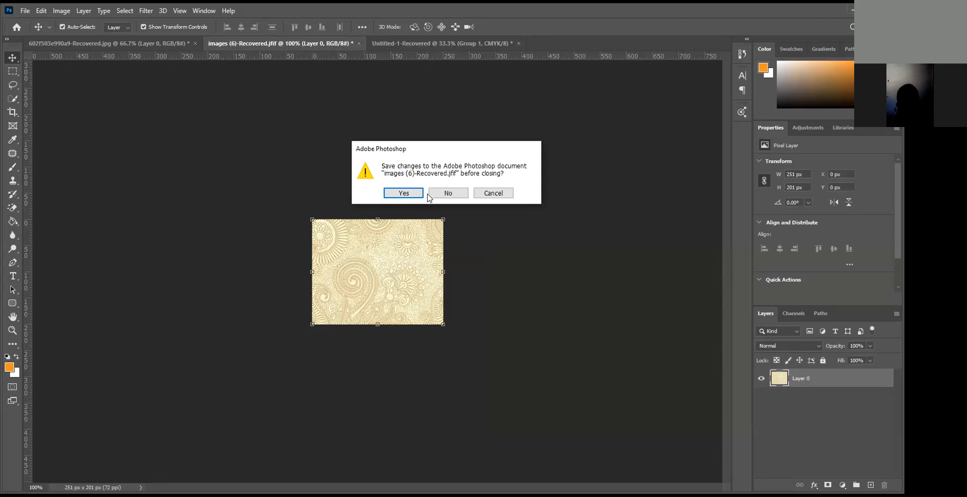
key(Return)
click(174, 39)
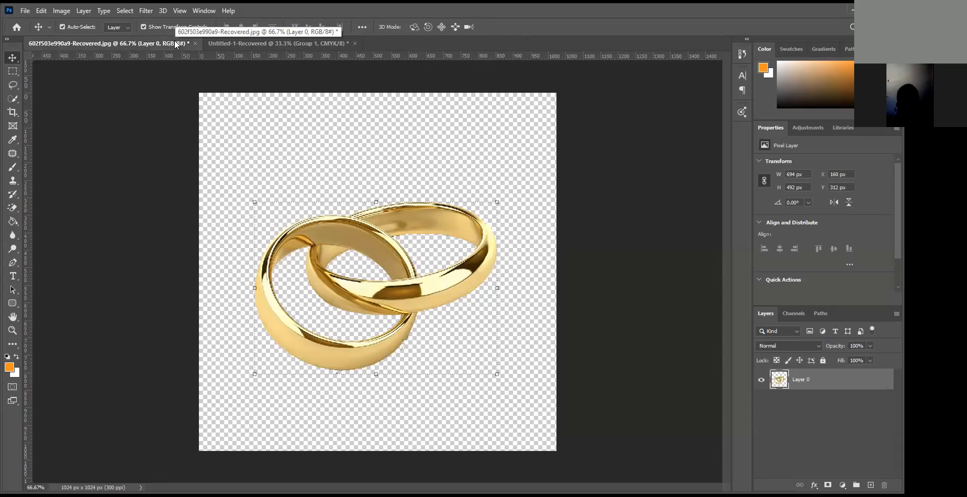
click(196, 43)
click(449, 193)
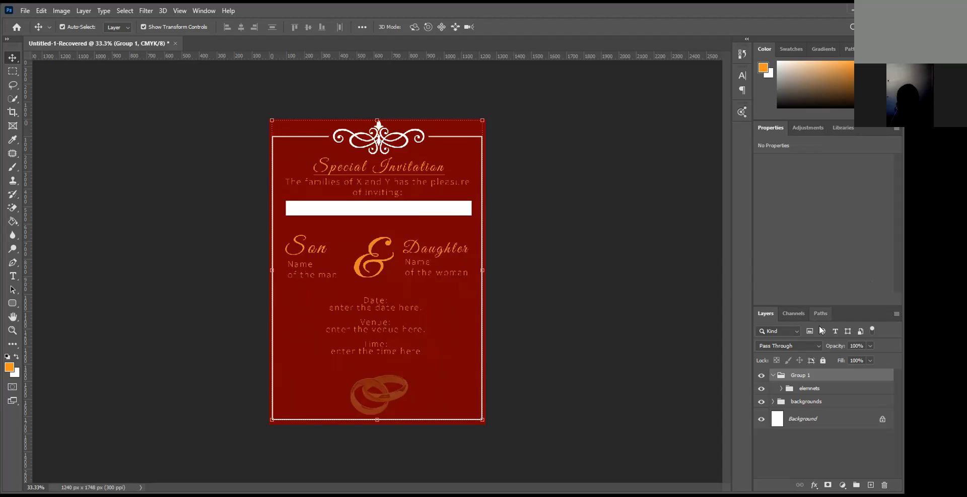
click(773, 375)
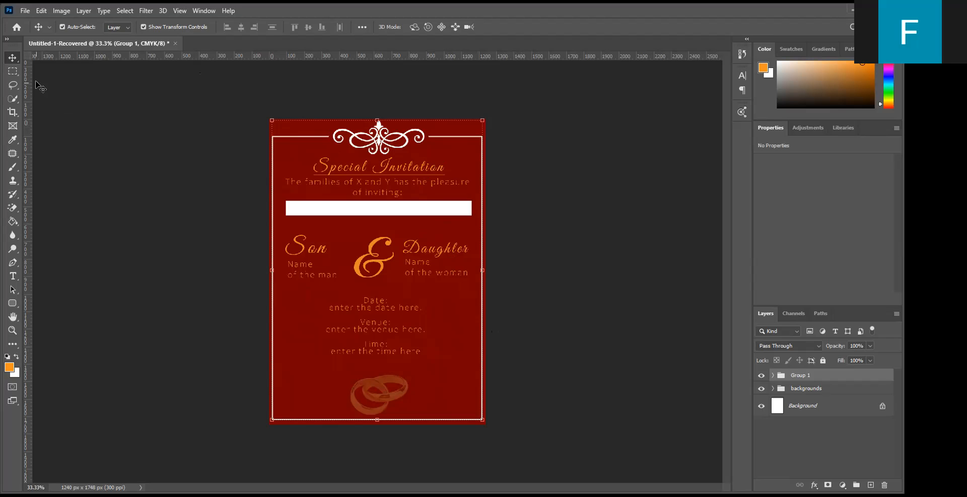
right_click(75, 95)
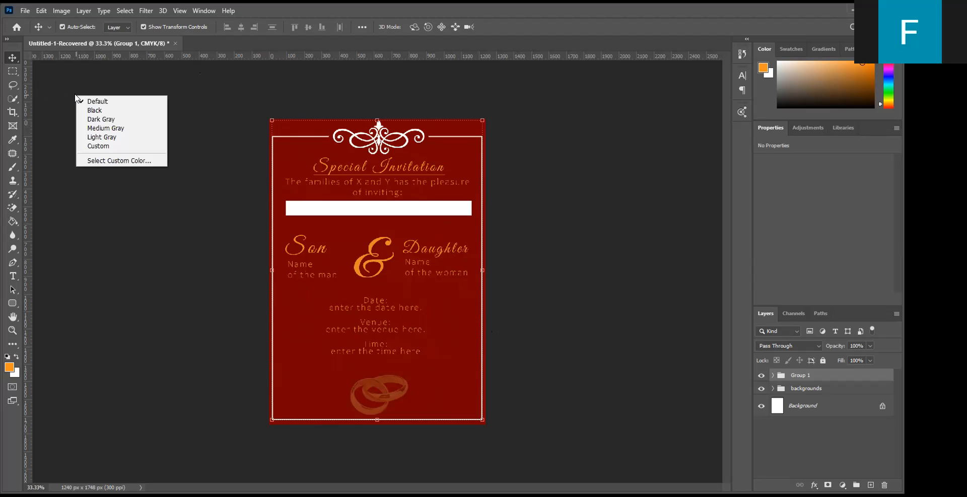
click(64, 83)
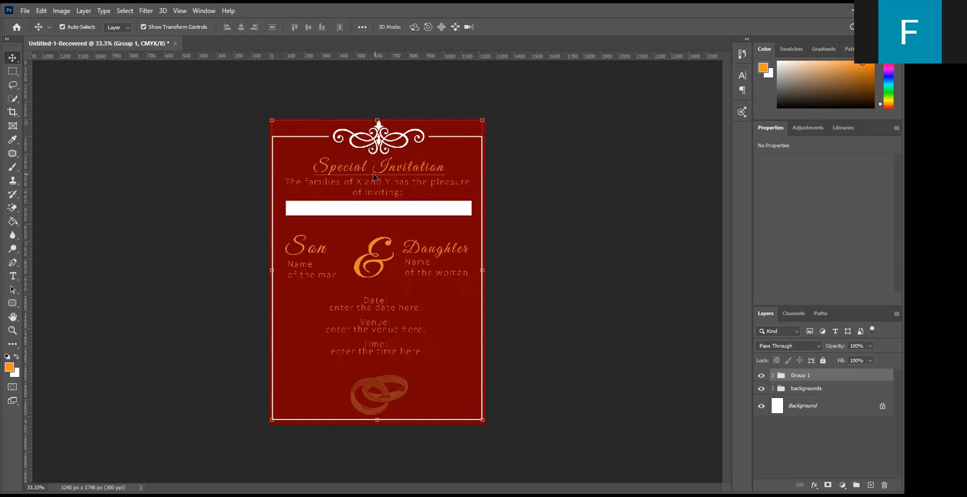
drag(244, 106, 379, 466)
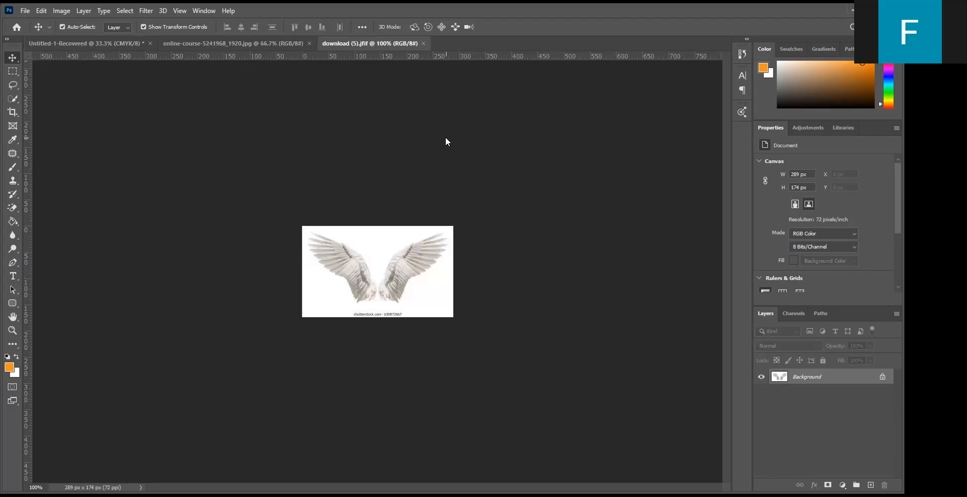
- Examine and compare the two opened source images, the online-course banner with the seated woman and the white wings picture
click(275, 45)
click(338, 46)
click(256, 44)
click(362, 39)
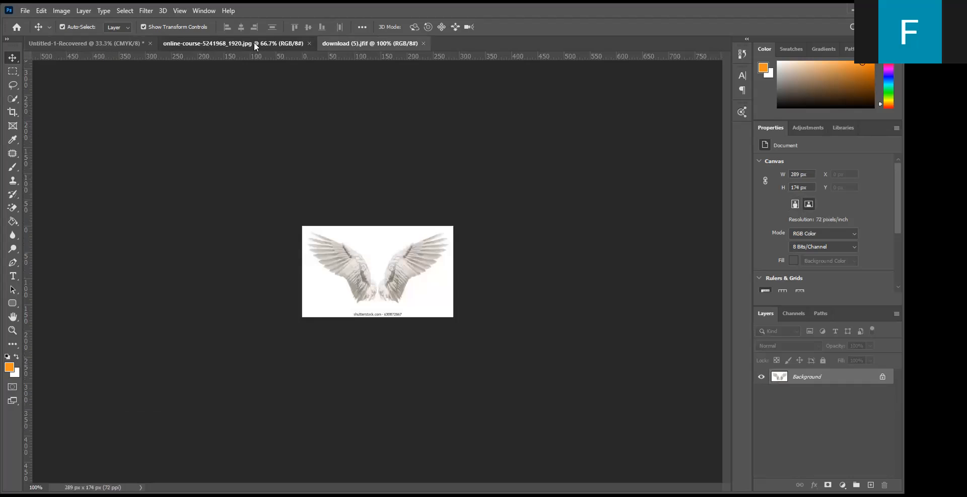
click(255, 45)
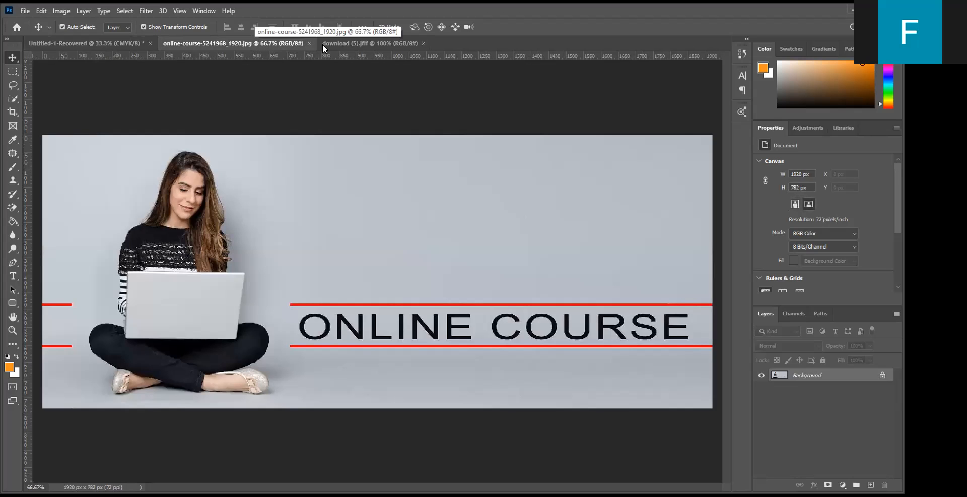
click(328, 44)
click(254, 43)
click(332, 44)
click(275, 45)
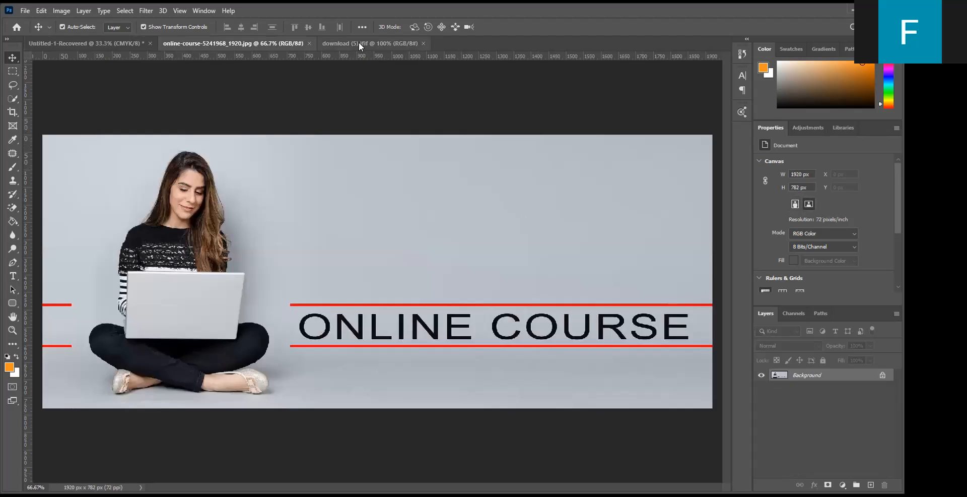
click(337, 44)
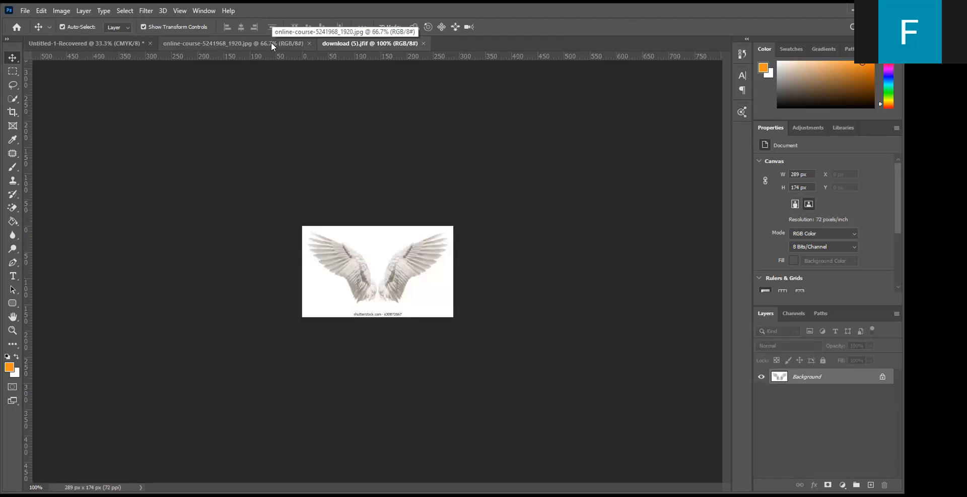
click(271, 44)
click(344, 43)
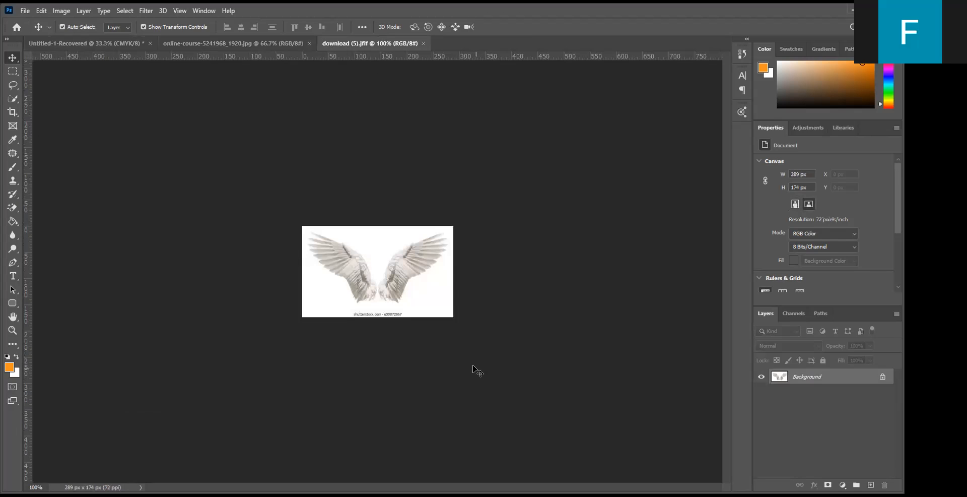
click(250, 45)
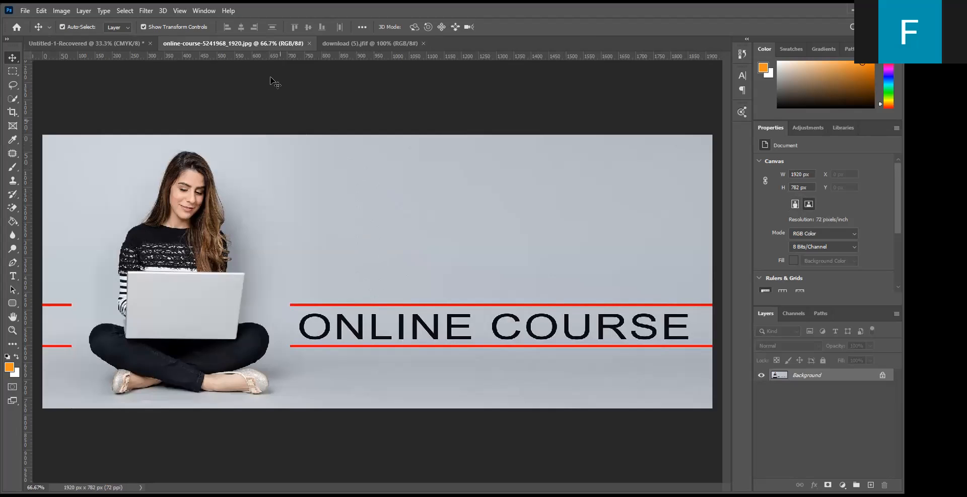
click(341, 44)
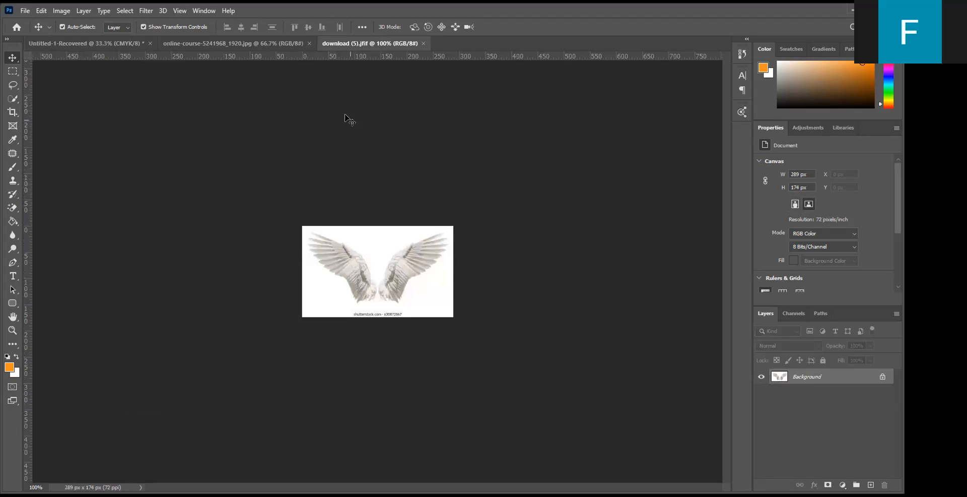
click(216, 43)
key(ctrl+Tab)
click(227, 43)
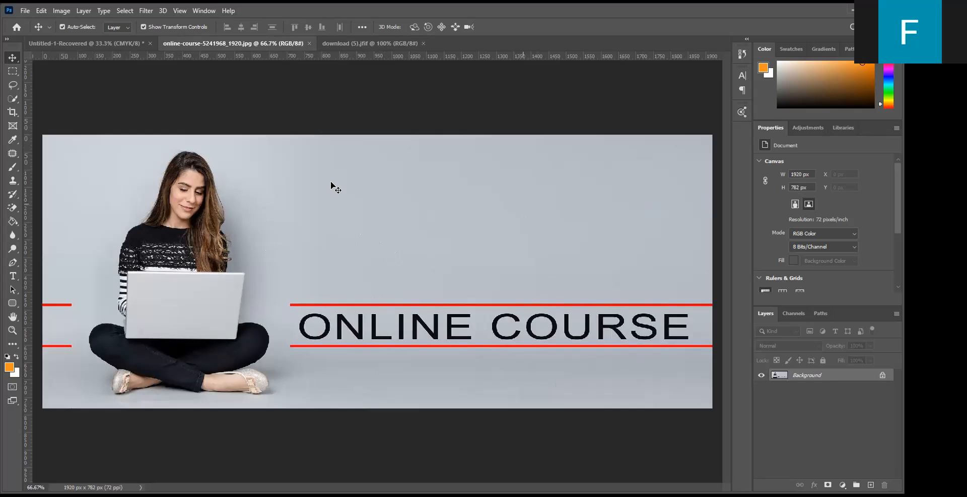
click(375, 44)
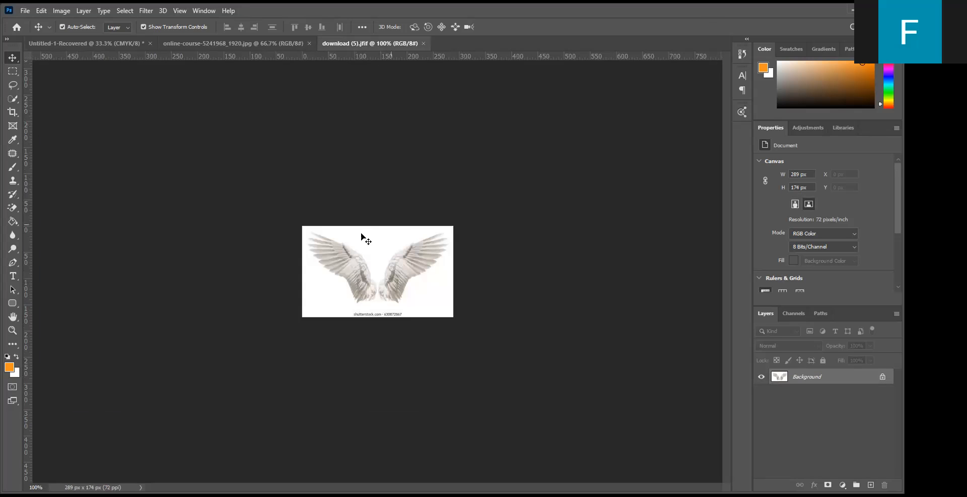
click(185, 45)
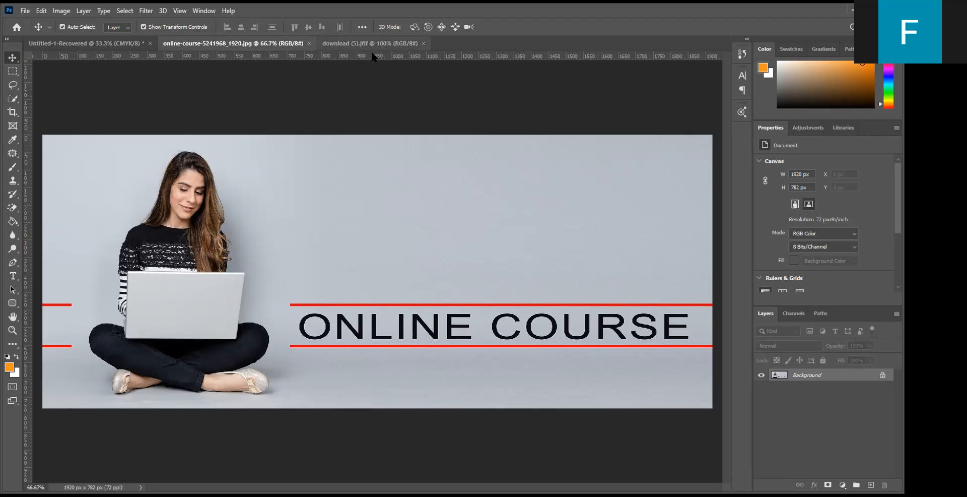
- Create a new blank document with the Default Photoshop Size preset, 7 x 5 in at 300 ppi, RGB, white background
click(25, 12)
click(30, 23)
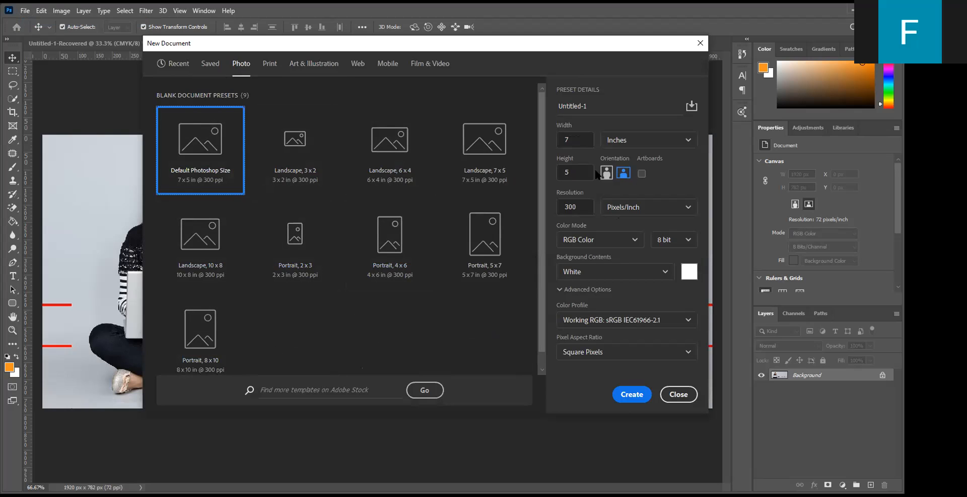
click(626, 398)
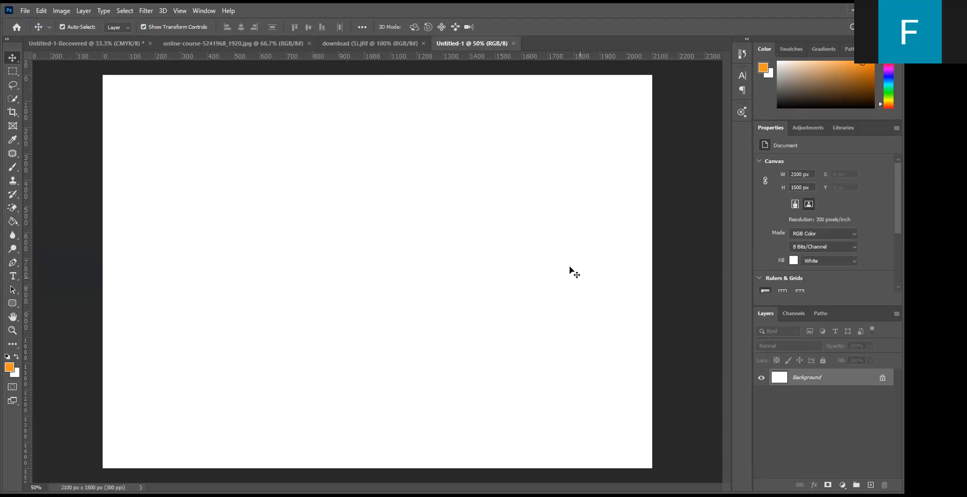
click(363, 45)
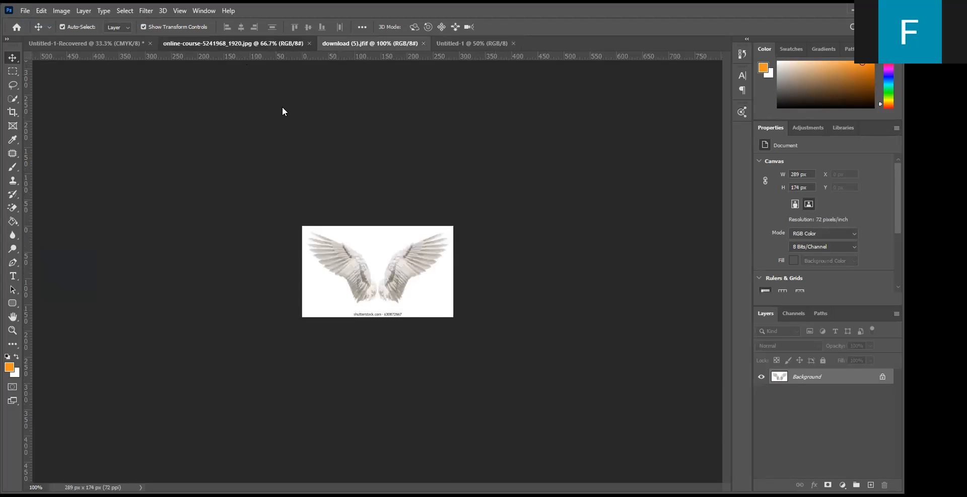
click(232, 43)
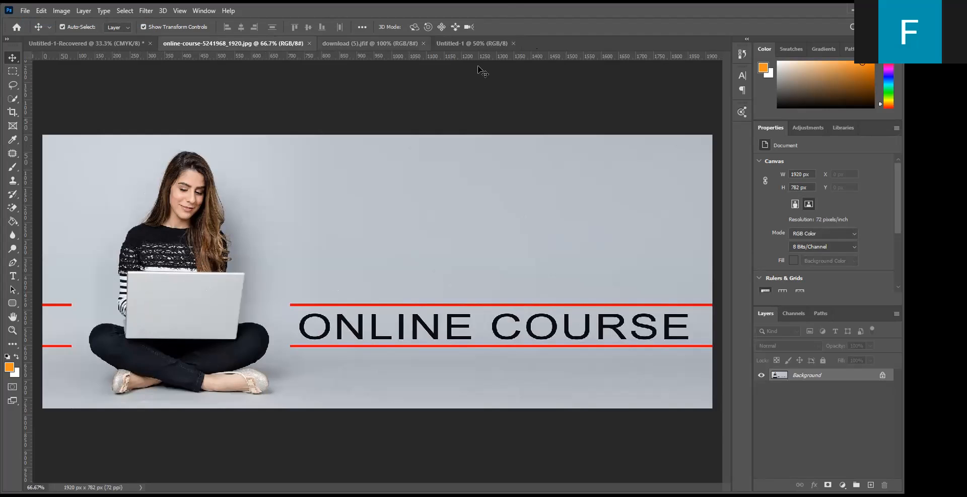
click(473, 44)
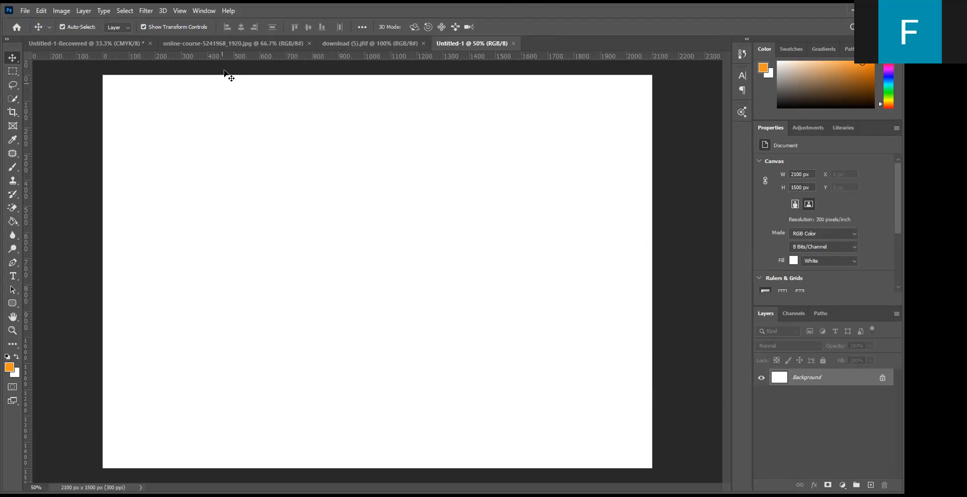
- In the online-course image, set up the Quick Selection tool in add-to-selection mode with a 40 px brush
click(252, 44)
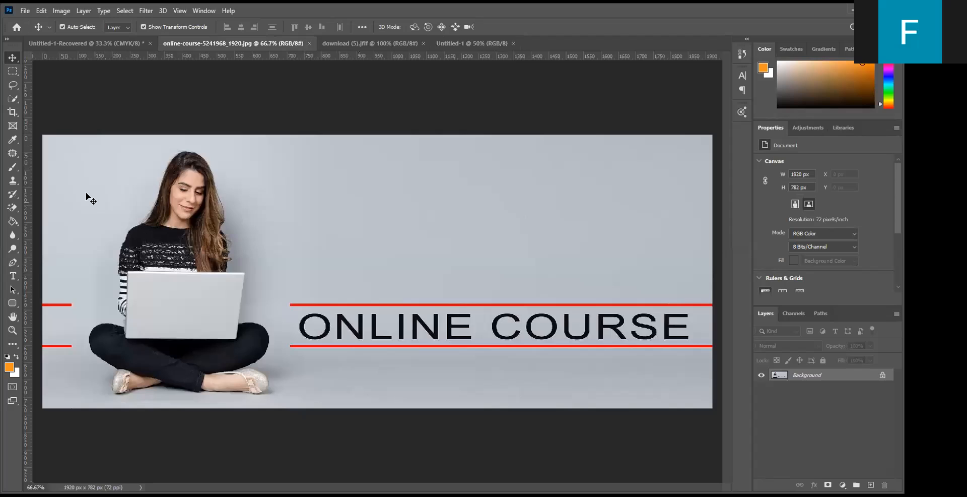
click(13, 99)
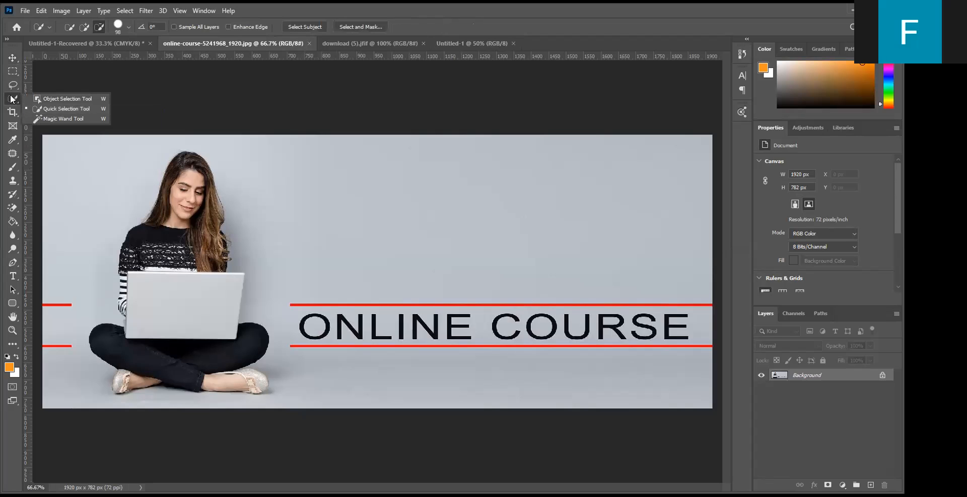
click(65, 110)
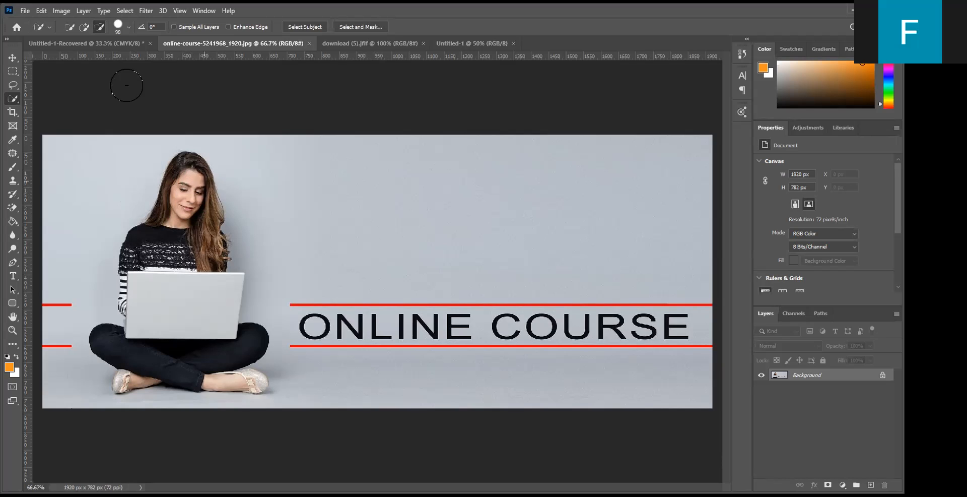
click(84, 27)
click(127, 27)
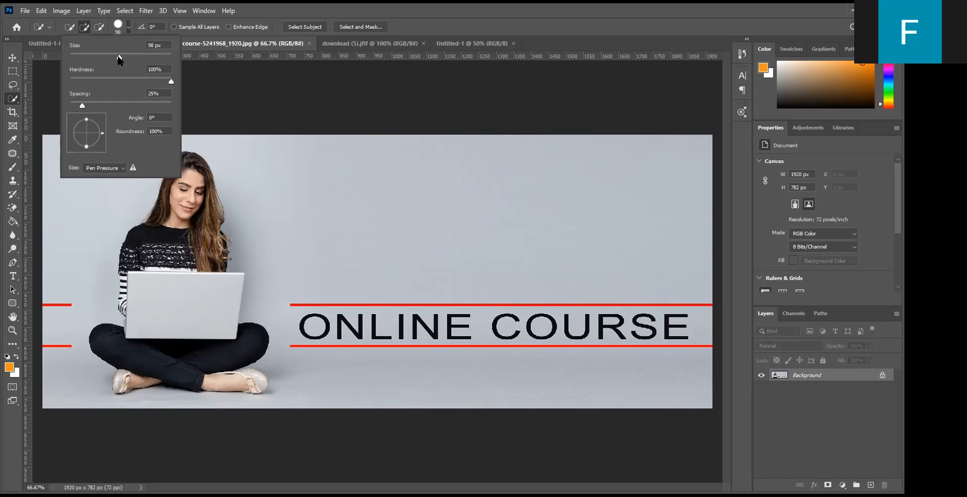
key(Return)
drag(91, 59, 90, 58)
click(12, 57)
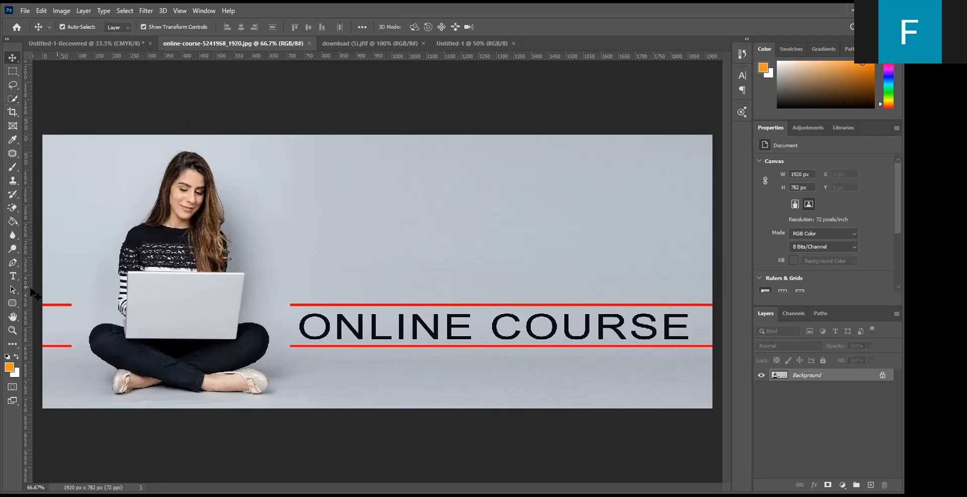
click(15, 331)
drag(99, 134, 247, 237)
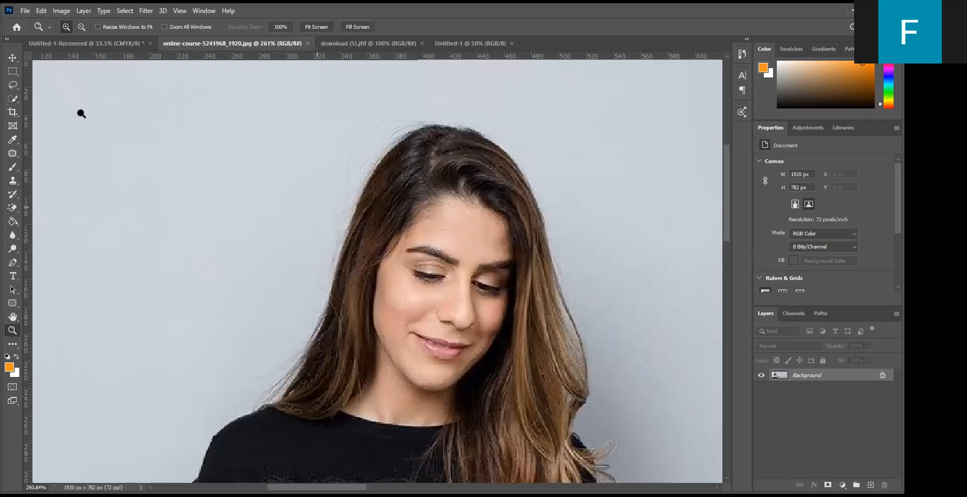
click(12, 57)
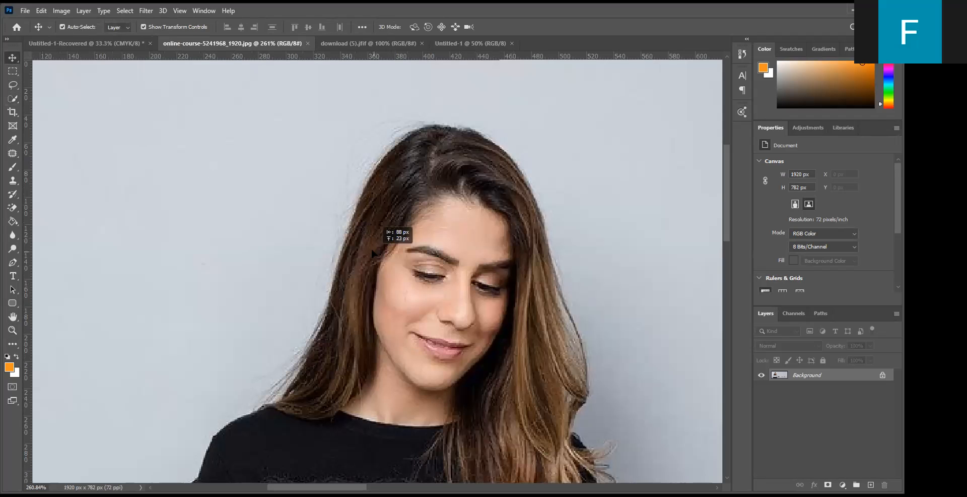
click(412, 255)
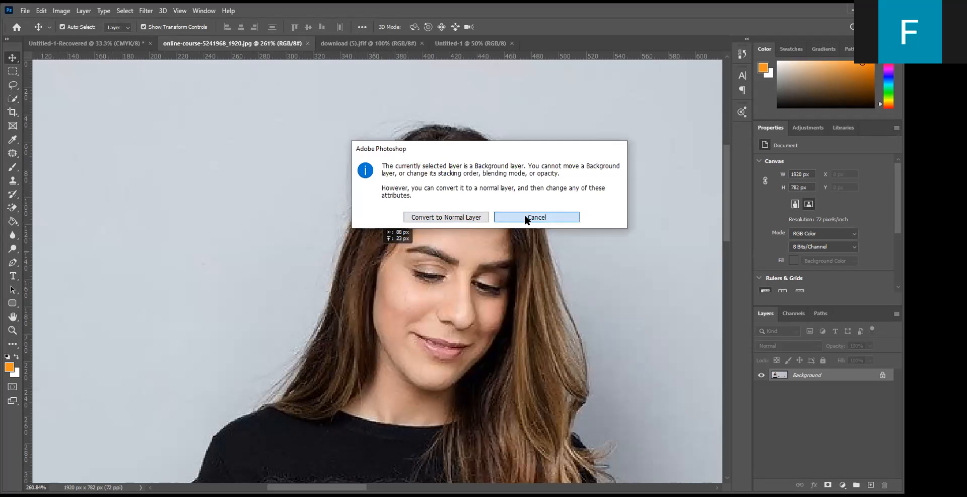
click(526, 218)
- Quick-select the woman's hair, face and patterned black sweater down to the edge of the laptop
click(15, 99)
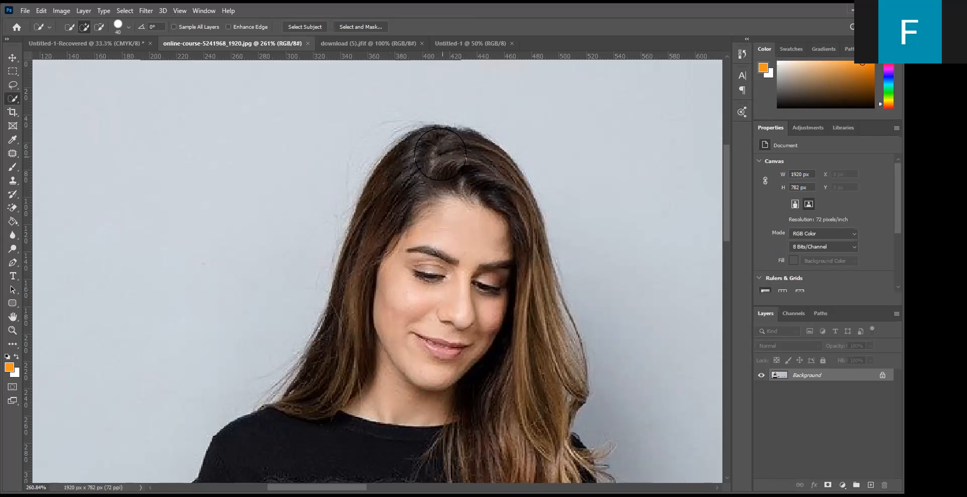
mouse_move(439, 154)
mouse_down()
mouse_move(412, 170)
mouse_move(409, 184)
mouse_move(448, 286)
mouse_move(455, 297)
mouse_move(476, 289)
mouse_move(506, 331)
mouse_move(504, 308)
mouse_move(528, 322)
mouse_move(541, 348)
mouse_move(342, 321)
mouse_up()
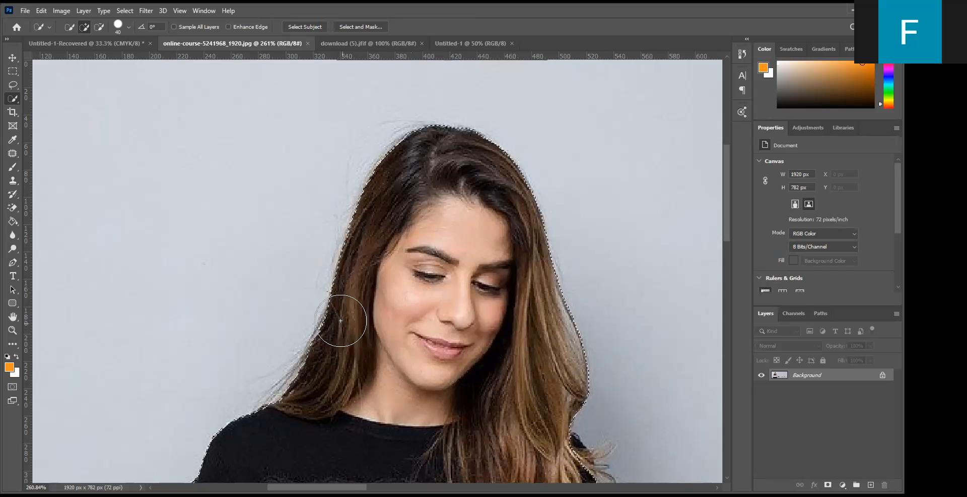
scroll(423, 323, down, 2)
scroll(423, 321, down, 5)
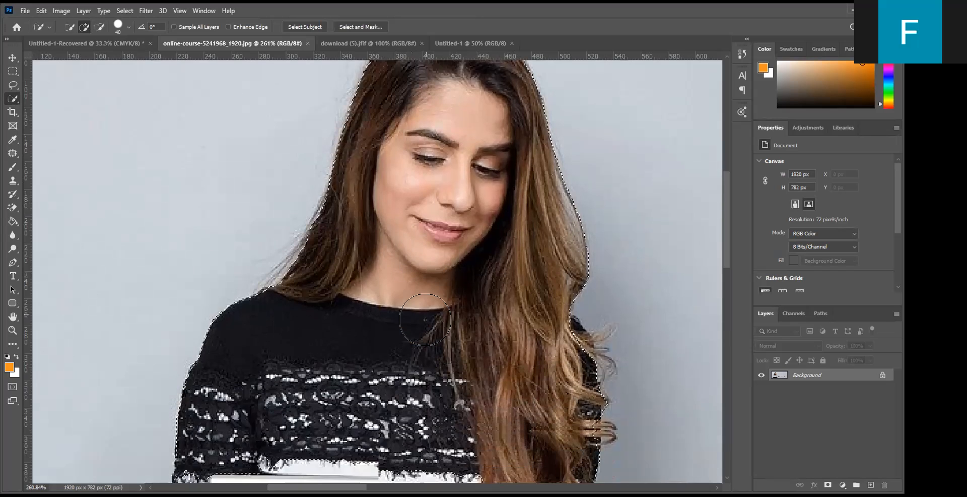
scroll(426, 315, down, 4)
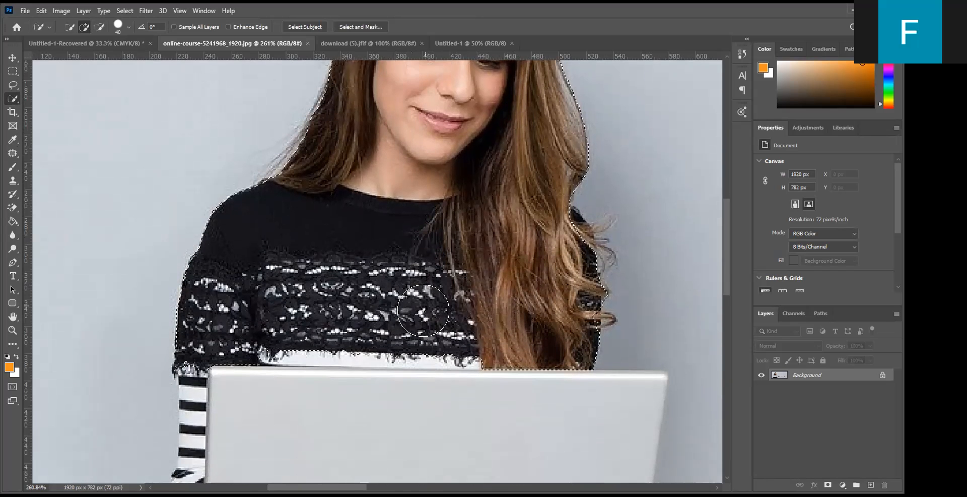
drag(437, 330, 415, 320)
scroll(404, 288, down, 3)
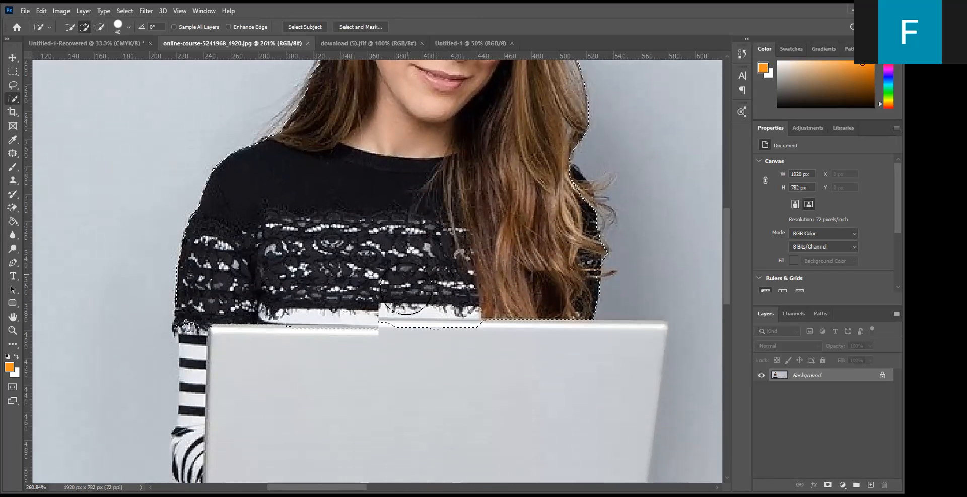
- Extend the quick selection over the laptop lid, the striped sleeve and the woman's crossed legs
mouse_move(347, 259)
mouse_down()
mouse_move(362, 325)
mouse_move(371, 274)
mouse_up()
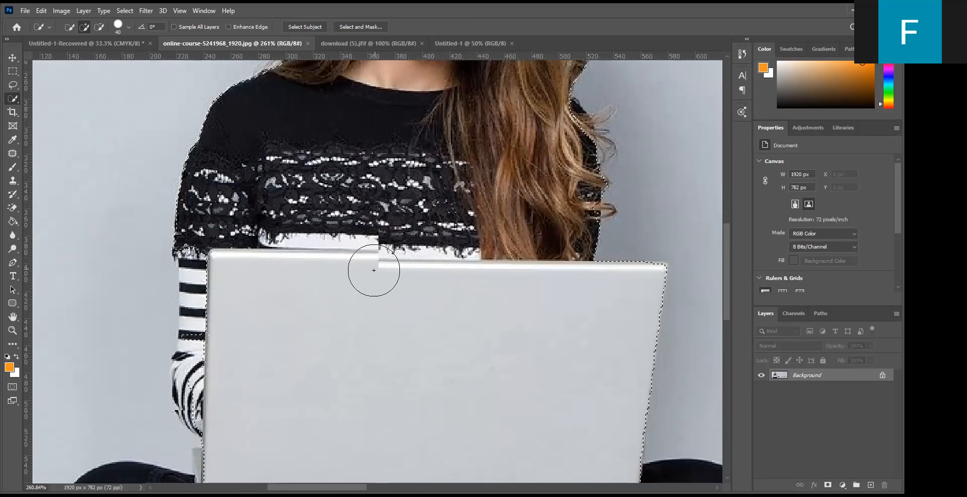
scroll(206, 237, down, 2)
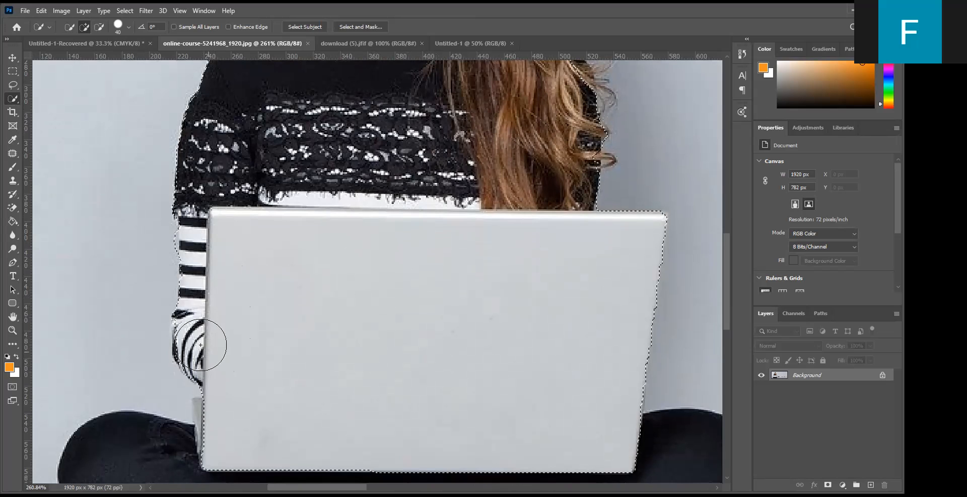
scroll(486, 267, down, 5)
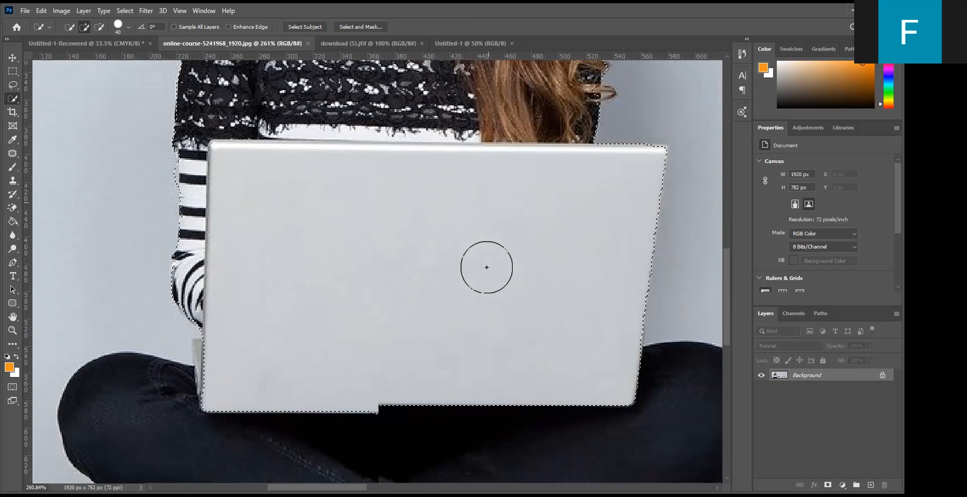
scroll(246, 294, down, 3)
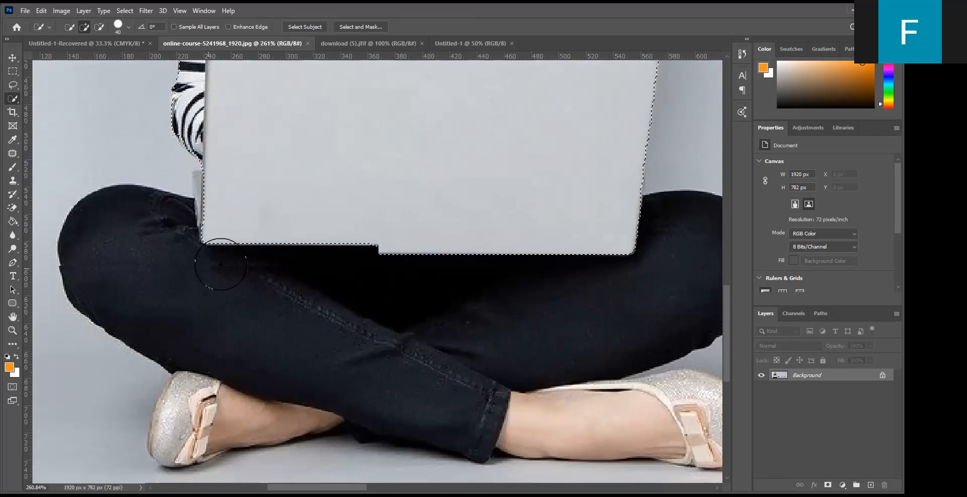
click(222, 267)
mouse_move(134, 259)
mouse_down()
mouse_move(149, 333)
mouse_move(277, 358)
mouse_move(225, 382)
mouse_move(204, 406)
mouse_move(180, 406)
mouse_move(187, 417)
mouse_move(172, 434)
mouse_move(181, 438)
mouse_move(395, 415)
mouse_move(628, 423)
mouse_move(590, 425)
mouse_move(531, 421)
mouse_move(664, 415)
mouse_move(606, 405)
mouse_move(602, 394)
mouse_move(629, 354)
mouse_move(230, 288)
mouse_up()
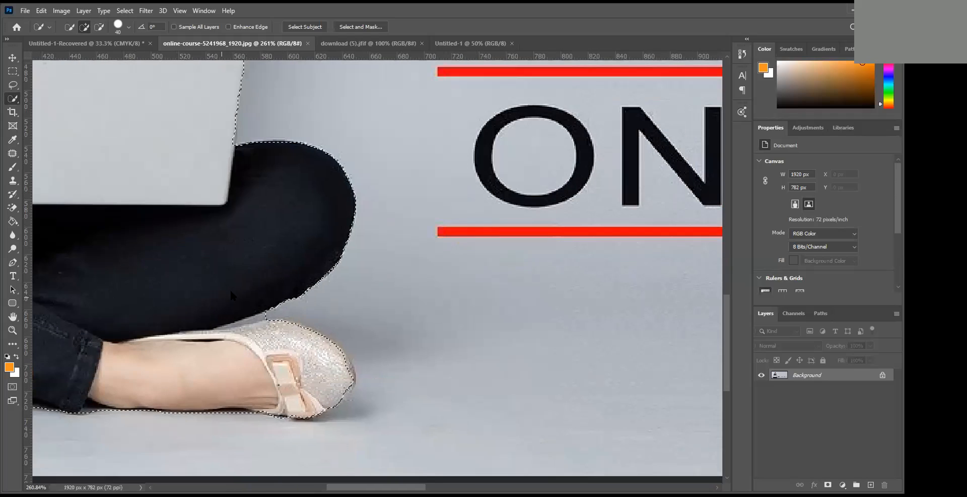
- Complete the quick selection around the shoe and knee nearest the ONLINE lettering
drag(324, 363, 324, 377)
click(320, 369)
scroll(299, 304, down, 2)
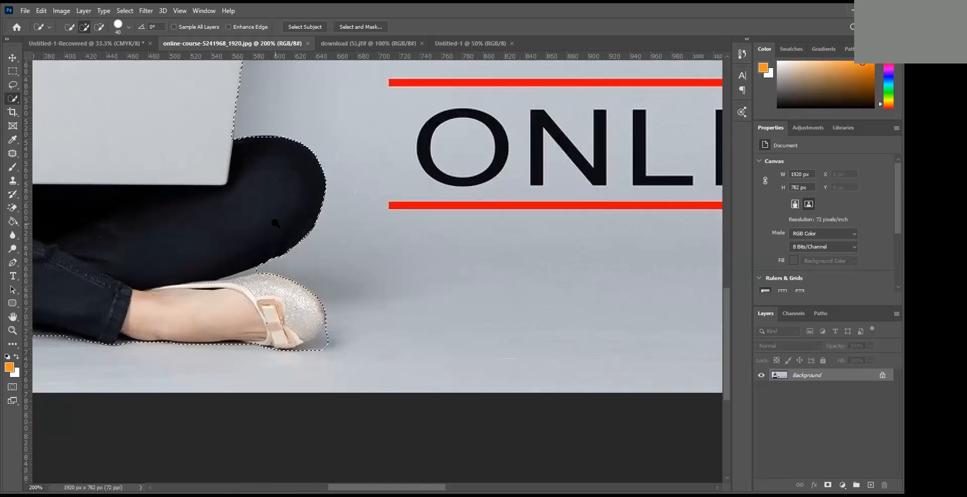
alt+click(257, 154)
drag(269, 166, 346, 372)
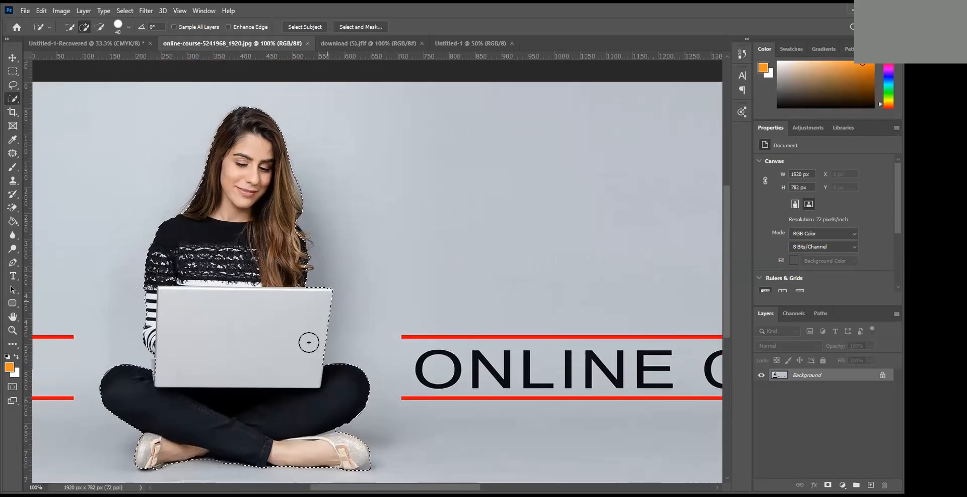
- Move the selected woman into the blank 7 x 5 in document and scale her to 198.33%, nearly filling the canvas height
click(13, 57)
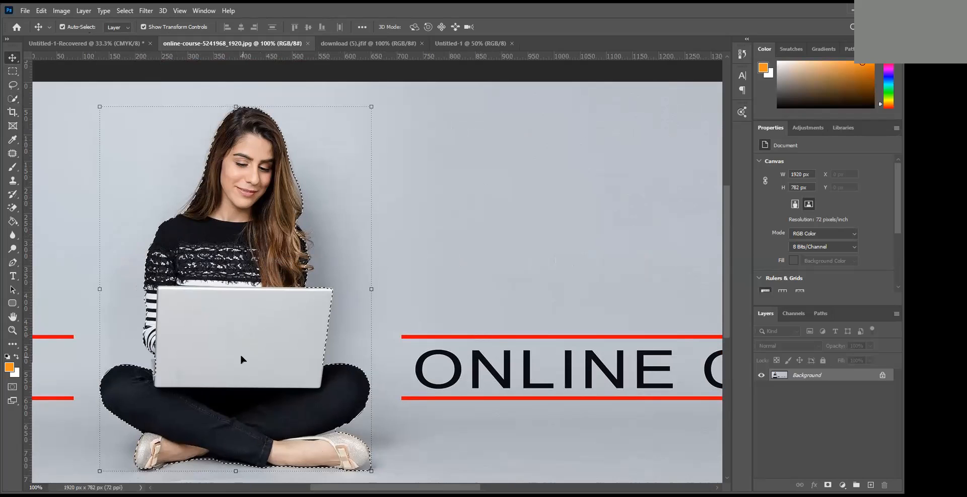
drag(219, 362, 319, 315)
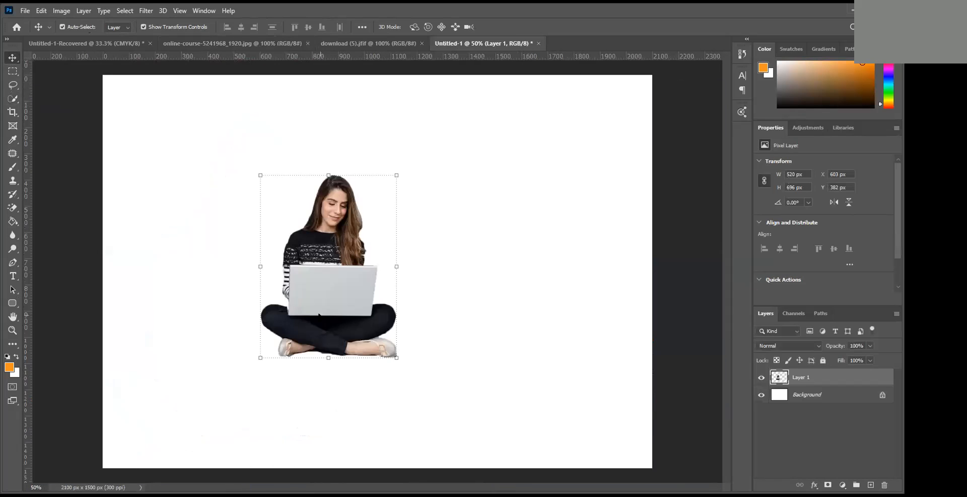
drag(448, 422, 474, 452)
drag(467, 174, 530, 91)
drag(394, 234, 393, 232)
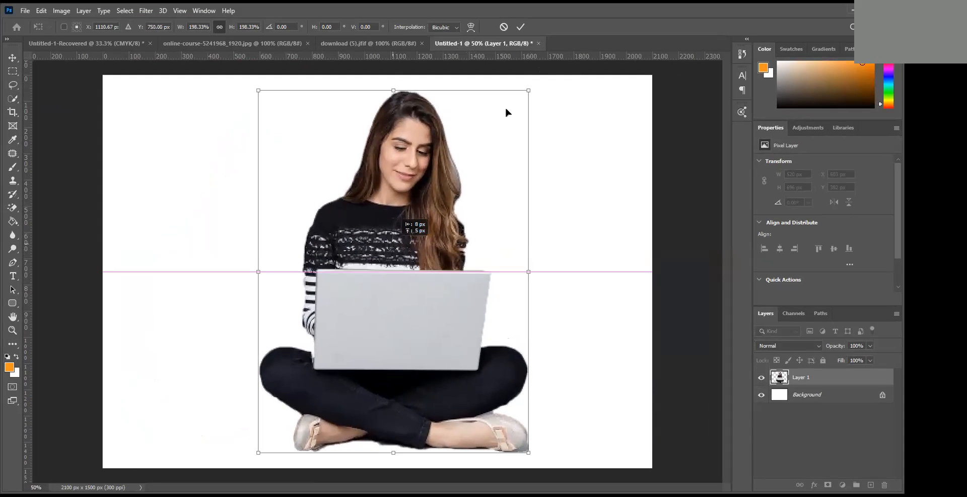
click(521, 27)
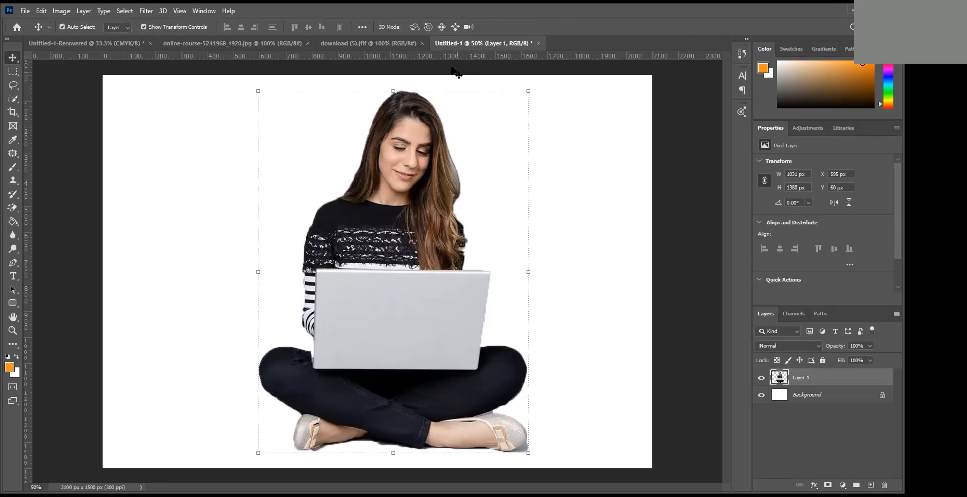
- View the wings image fitted to the window, and shift the woman 26 px left in the new document
click(368, 44)
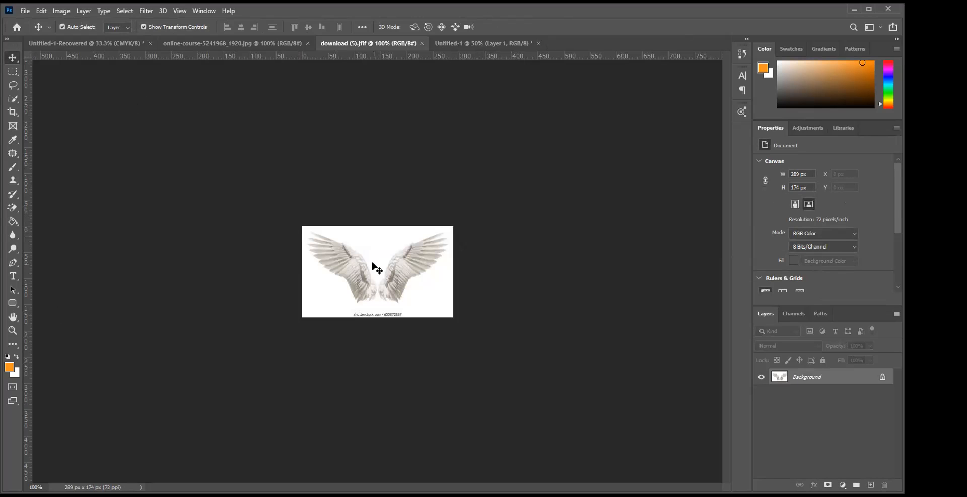
key(ctrl+0)
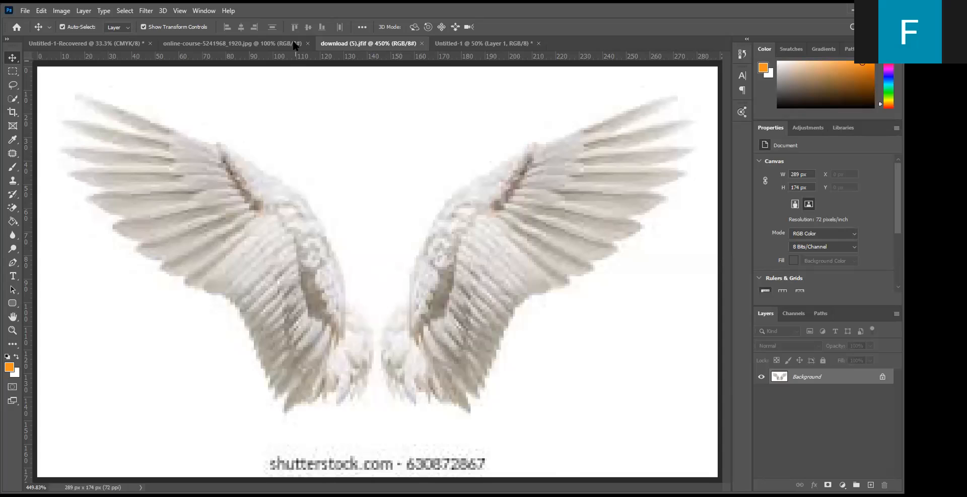
click(484, 44)
drag(373, 235, 374, 286)
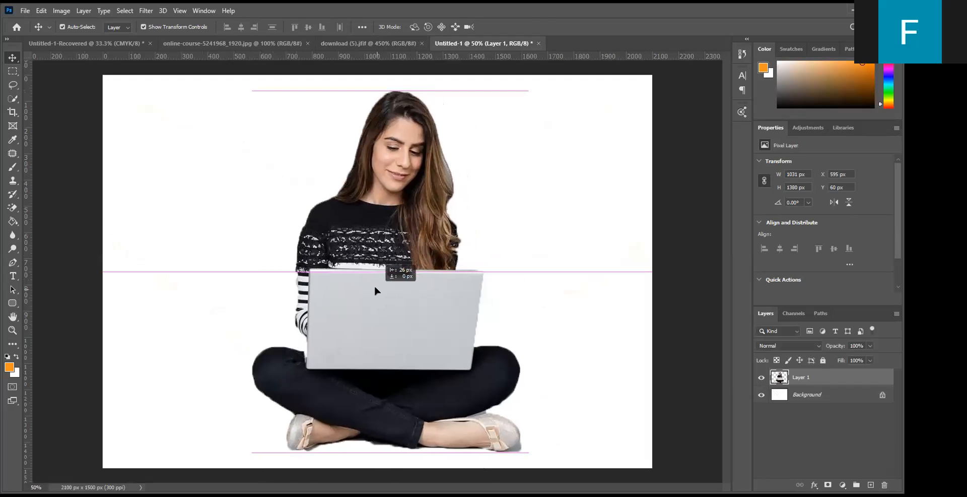
- Try to move the selected woman from the online-course image into the new document again
click(117, 44)
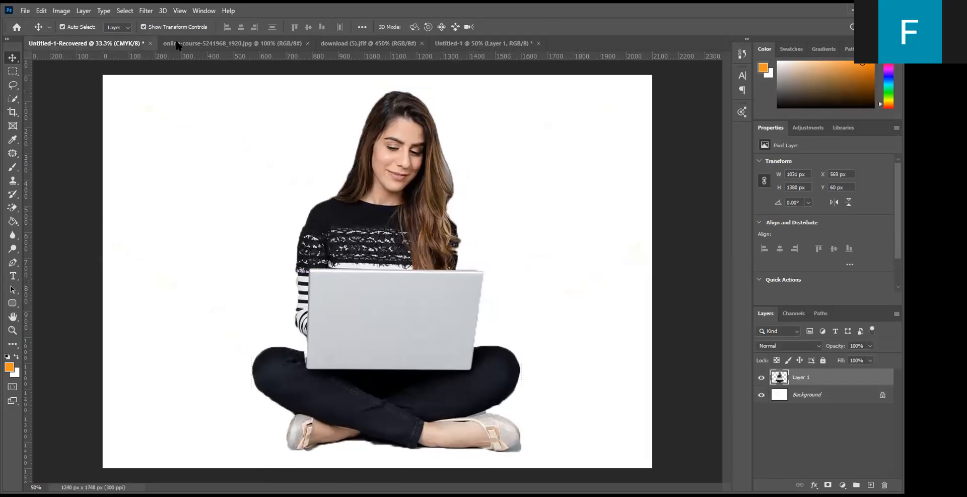
click(183, 43)
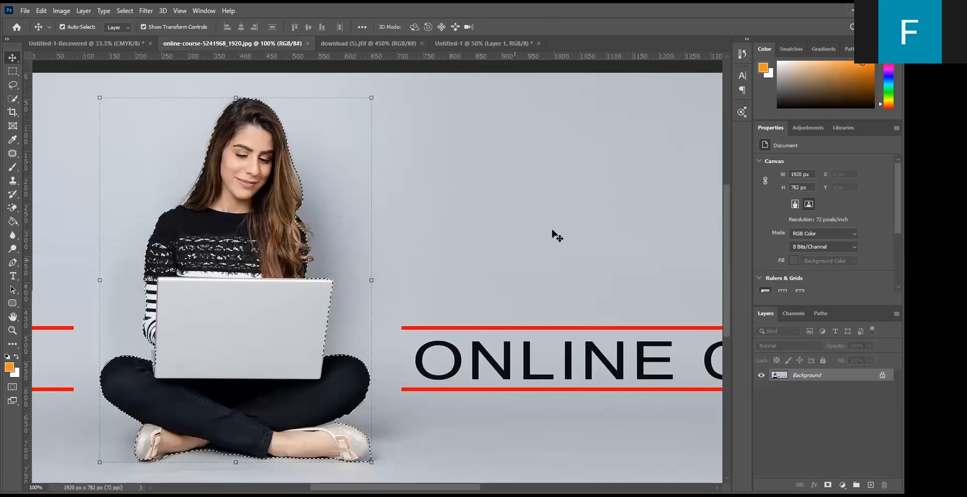
drag(245, 255, 360, 236)
drag(457, 40, 393, 241)
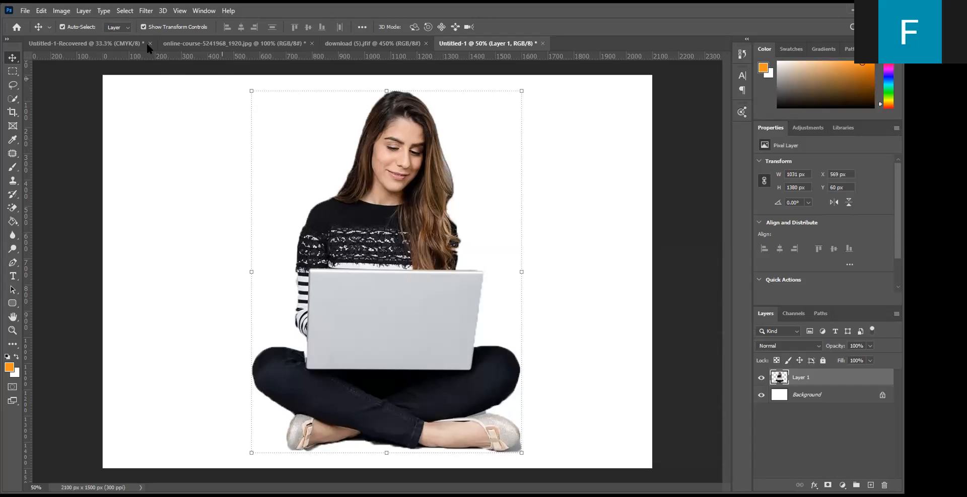
- Revisit the open source documents and bring the white wings image, download (5).jfif, to the front
click(179, 39)
drag(487, 47, 418, 231)
click(371, 45)
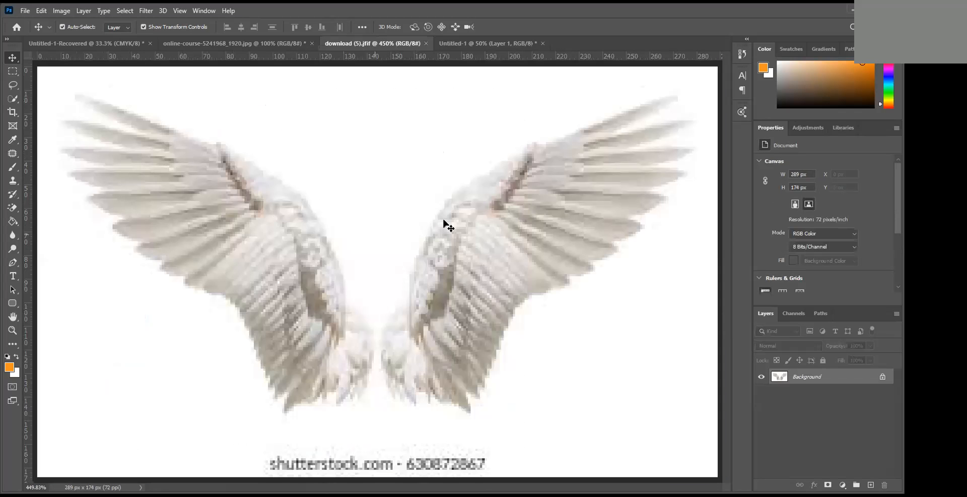
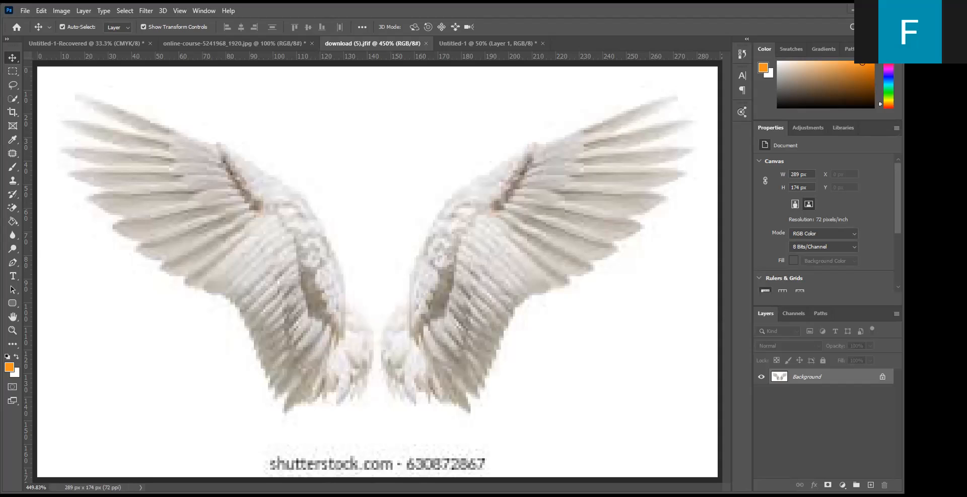
- Close download (5).jfif, then unlock the background of 602fa669ea904.jpg and remove its white with the Magic Eraser at tolerance 32
click(426, 44)
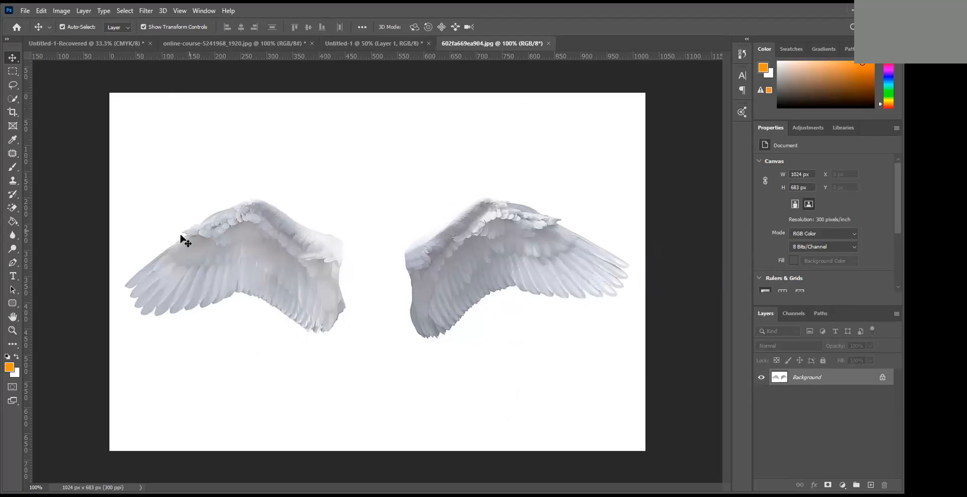
click(883, 377)
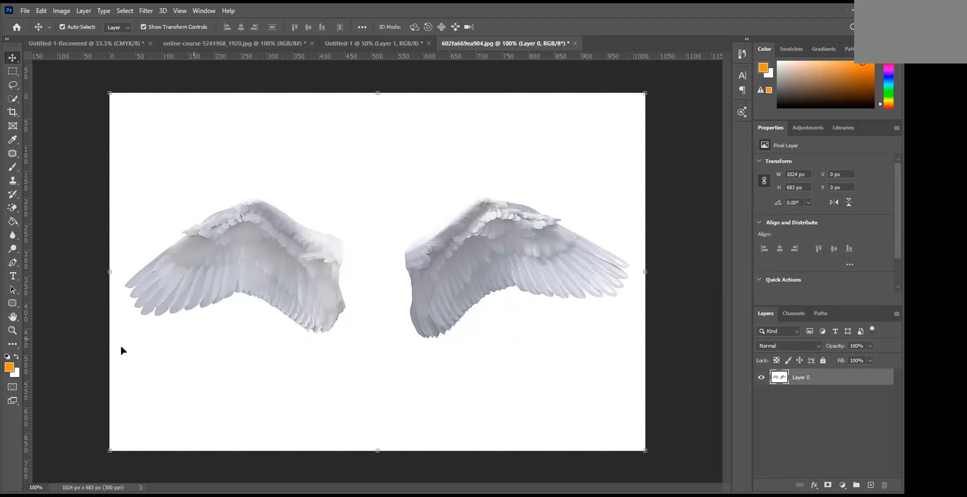
click(11, 209)
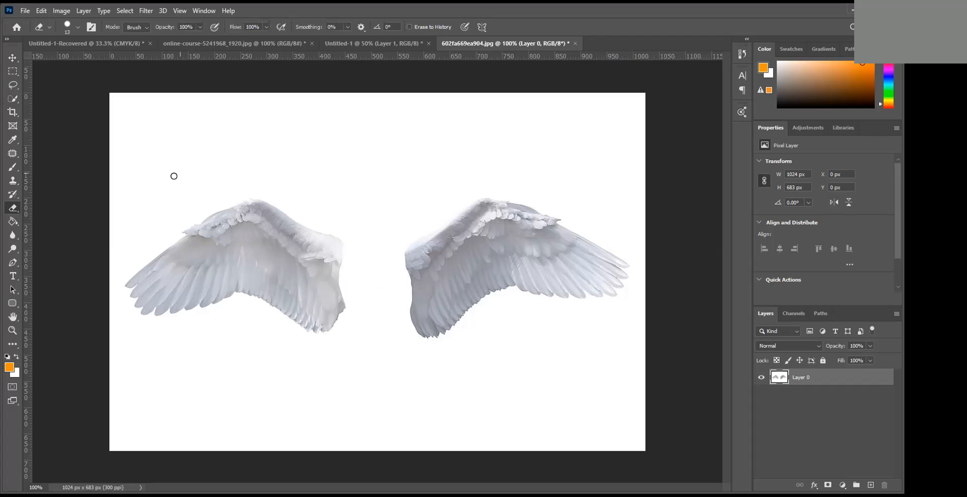
drag(11, 209, 47, 228)
click(367, 211)
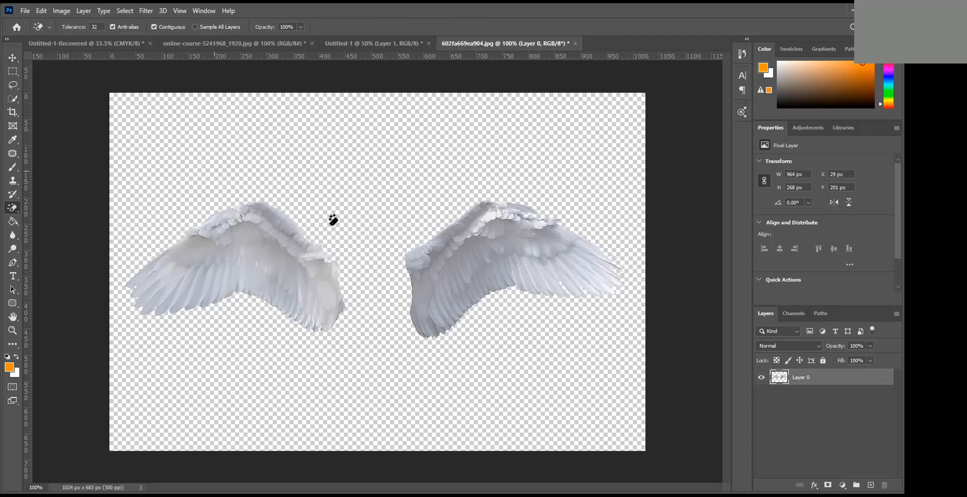
- Move the cut-out wings into Untitled-1 and enlarge them to about 1639 x 578 px across the woman's shoulders
click(12, 57)
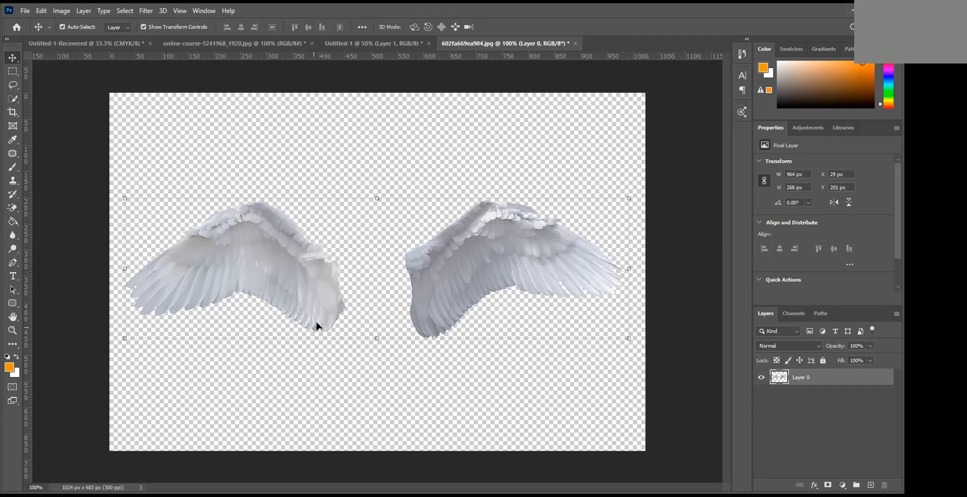
drag(330, 327, 349, 258)
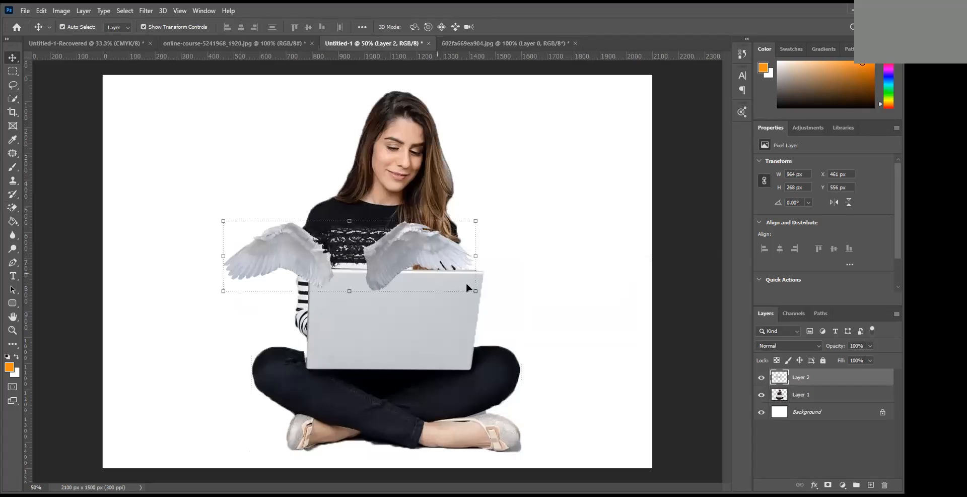
key(ctrl+t)
drag(475, 290, 655, 373)
drag(441, 274, 425, 232)
click(521, 27)
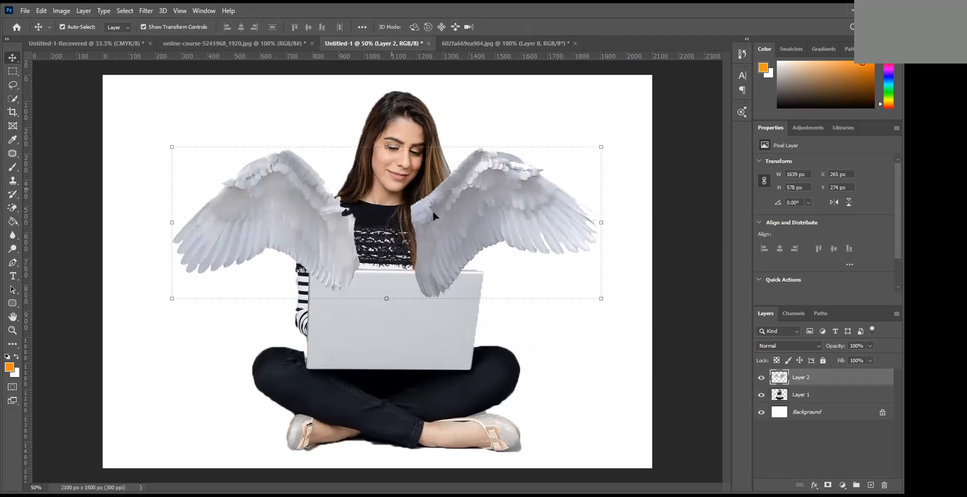
drag(426, 232, 435, 233)
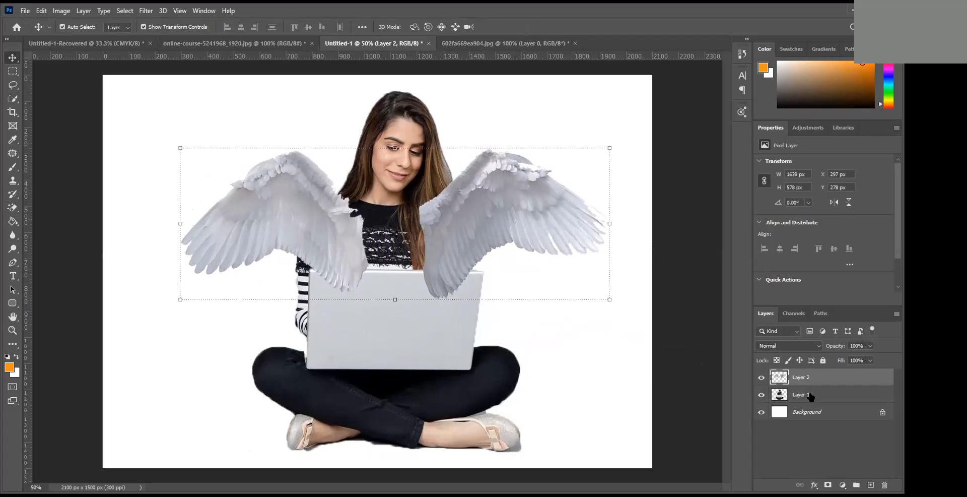
- Rename the layer containing the wings to "wings"
click(460, 343)
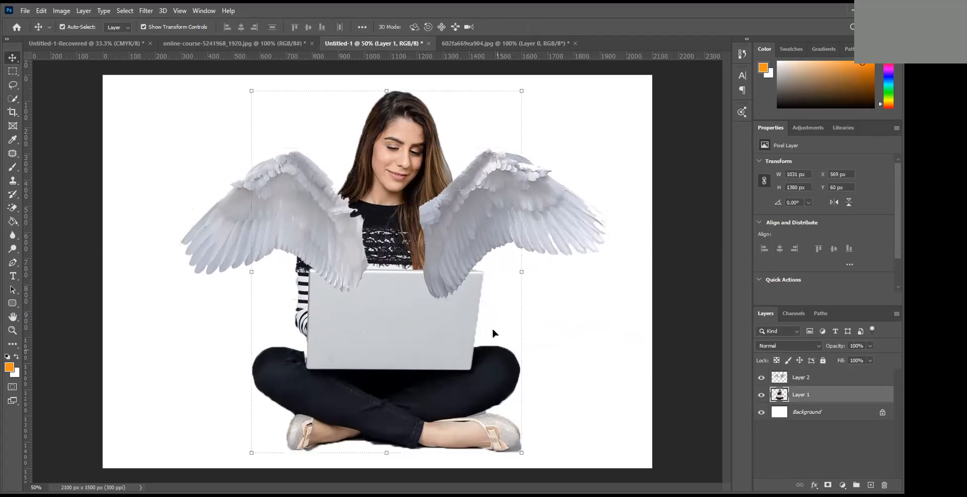
click(805, 380)
double_click(802, 378)
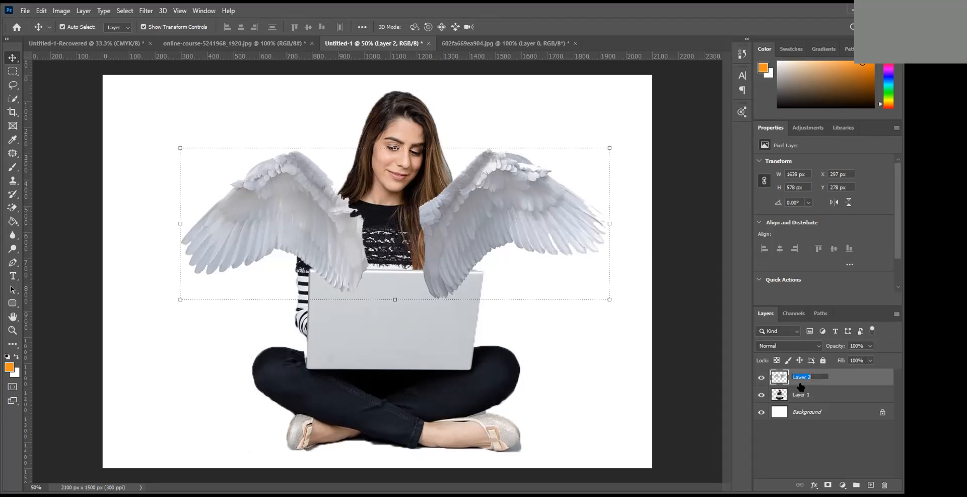
text(wings)
click(814, 443)
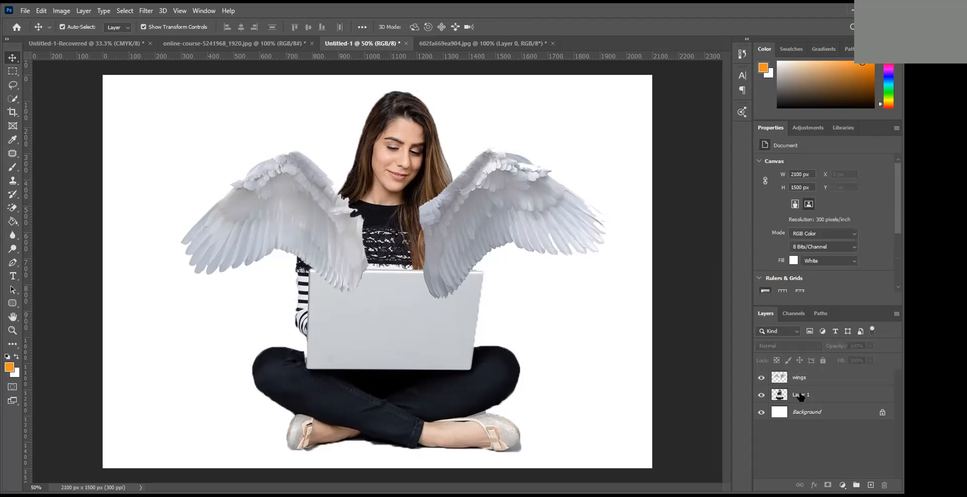
- Rename the woman's layer to "lady"
double_click(800, 395)
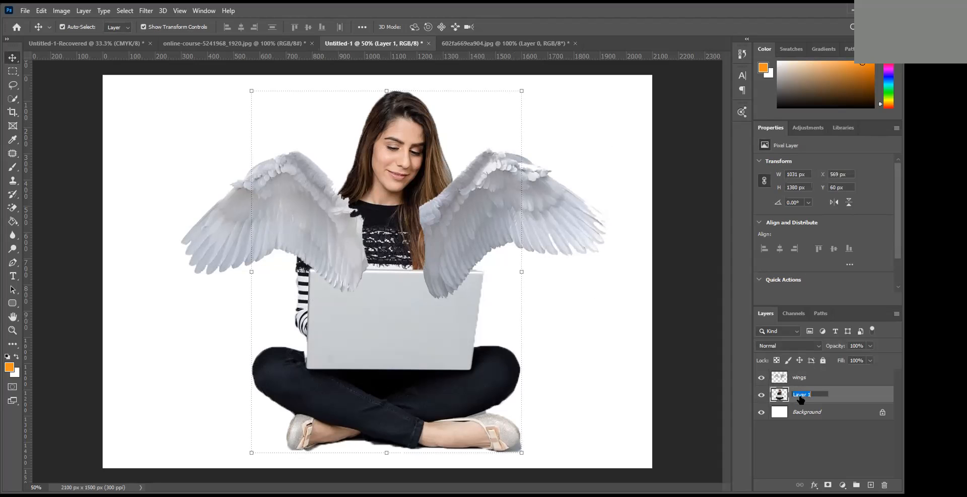
text(lady)
key(Return)
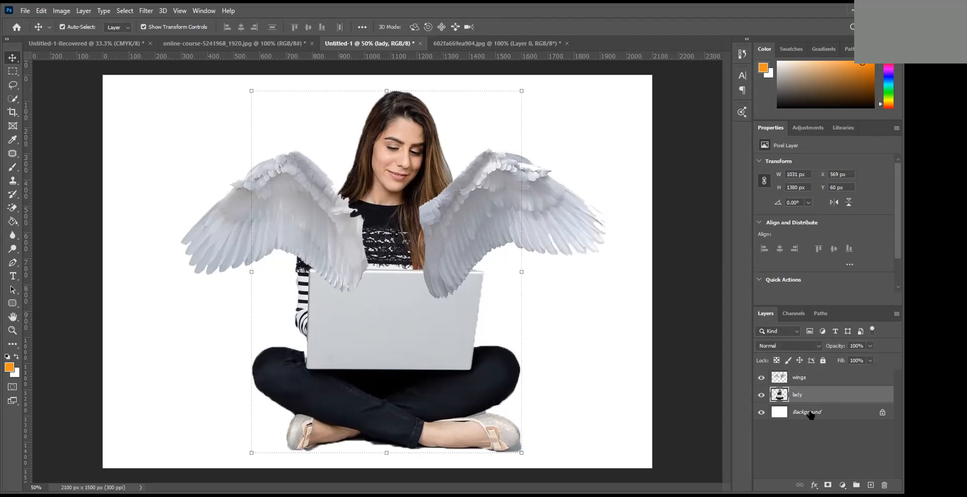
click(793, 435)
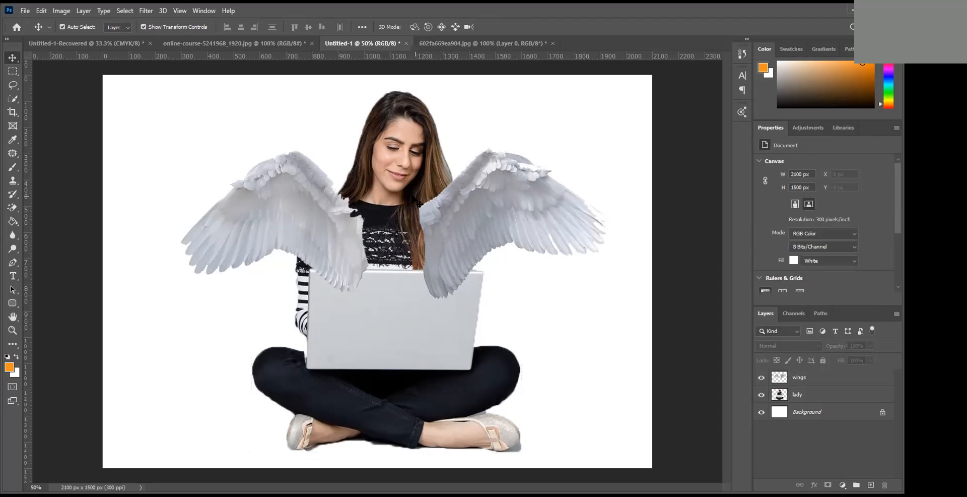
- Bring the lady layer to the front so the wings sit behind her
click(802, 397)
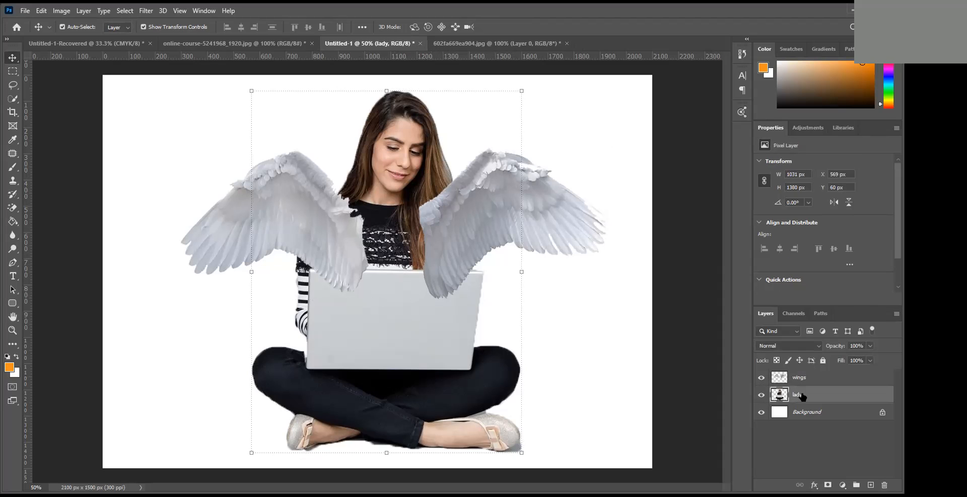
click(84, 11)
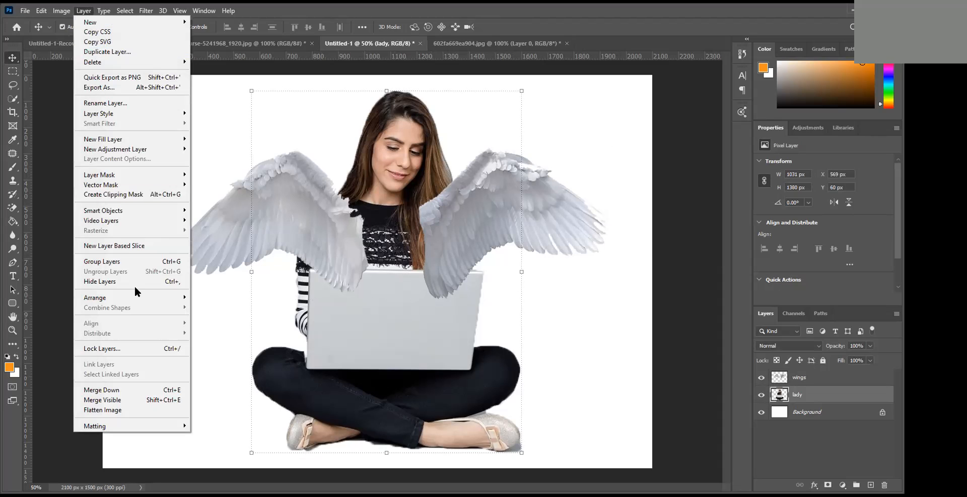
mouse_move(129, 300)
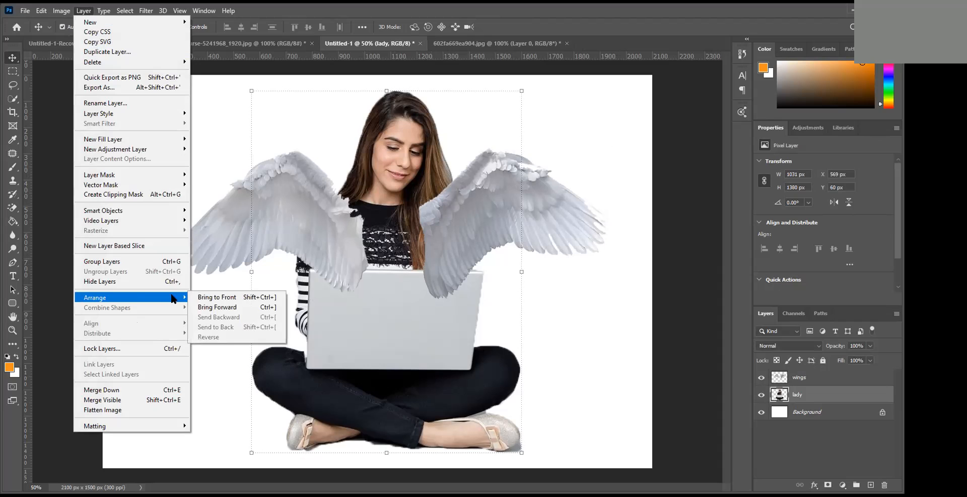
click(221, 297)
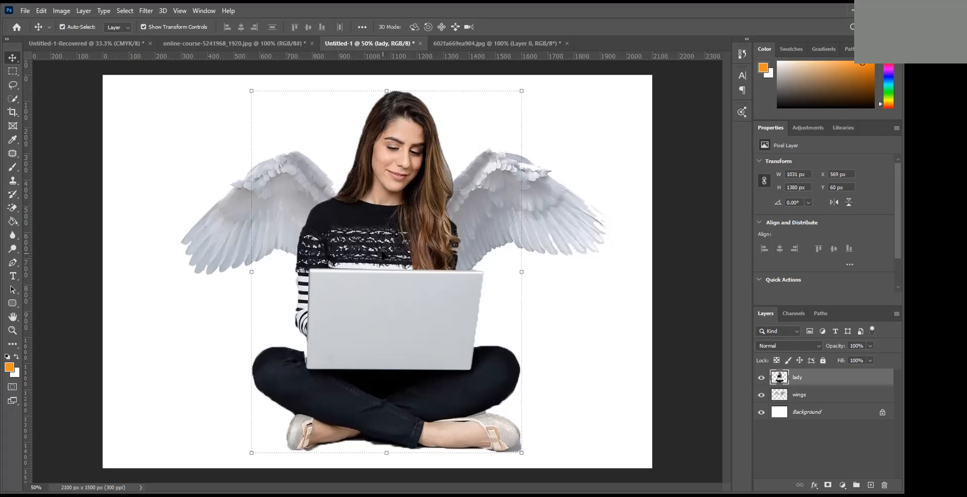
- Lower the wings behind the woman and scale them down to about 1487 x 524 px
click(542, 210)
drag(531, 204, 531, 231)
drag(608, 326, 569, 311)
drag(481, 238, 494, 241)
click(522, 29)
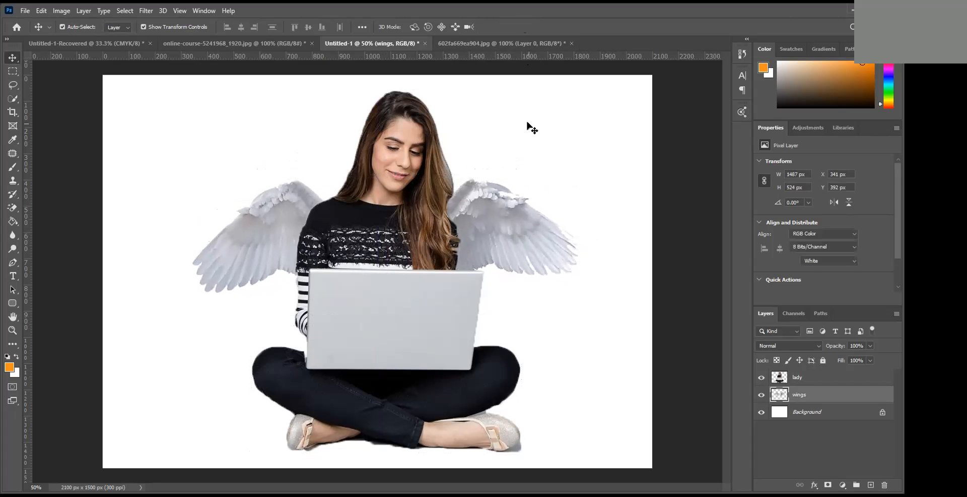
- Fine-tune the wings to about 1473 x 549 px and raise them to X 348, Y 295 px behind her shoulders
click(510, 249)
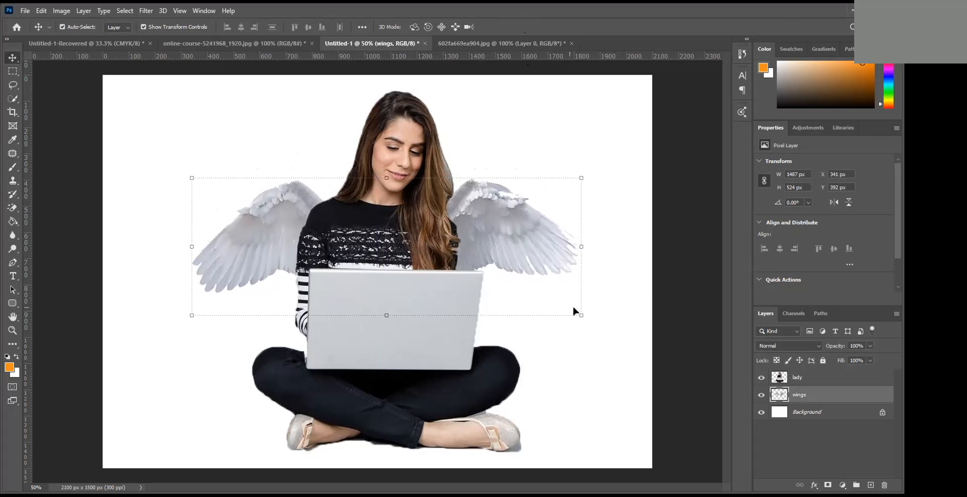
drag(581, 315, 556, 298)
mouse_move(488, 226)
mouse_down()
mouse_move(500, 221)
mouse_move(494, 233)
mouse_up()
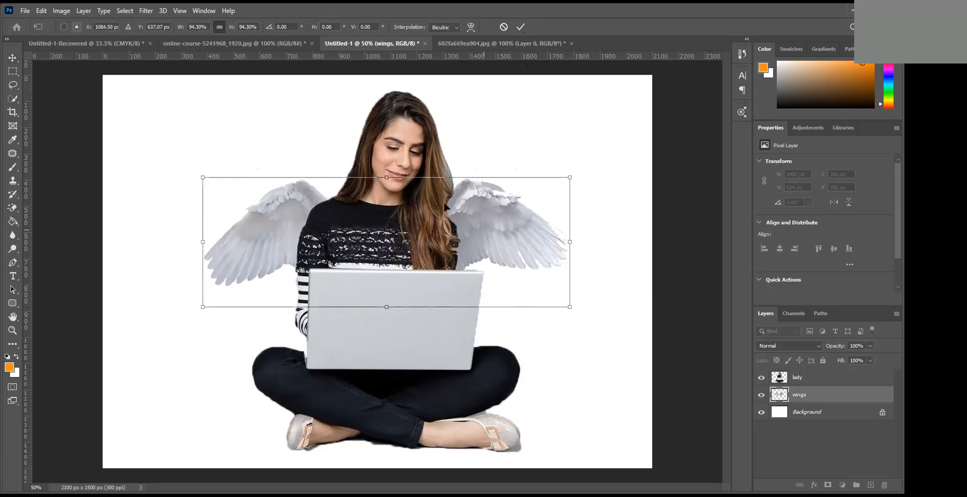
drag(200, 175, 181, 162)
drag(469, 218, 494, 214)
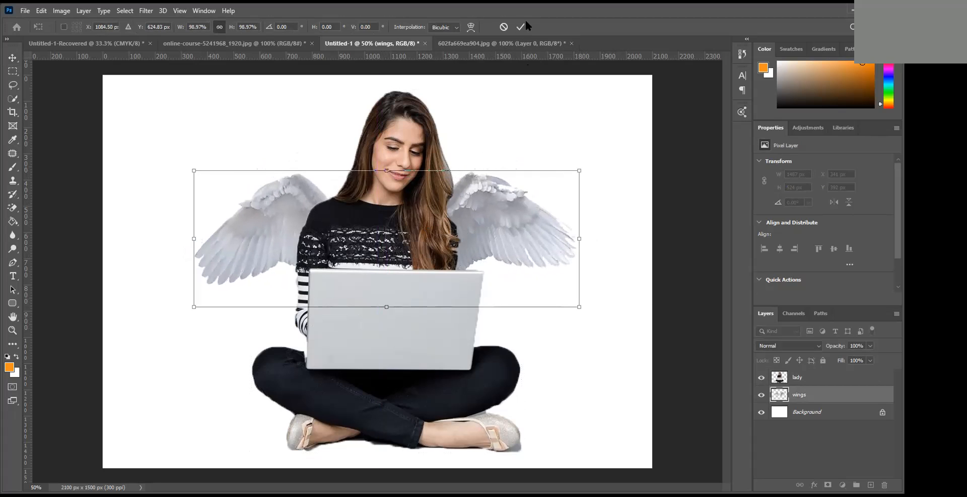
drag(592, 162, 603, 177)
click(522, 27)
drag(494, 242, 494, 227)
click(567, 340)
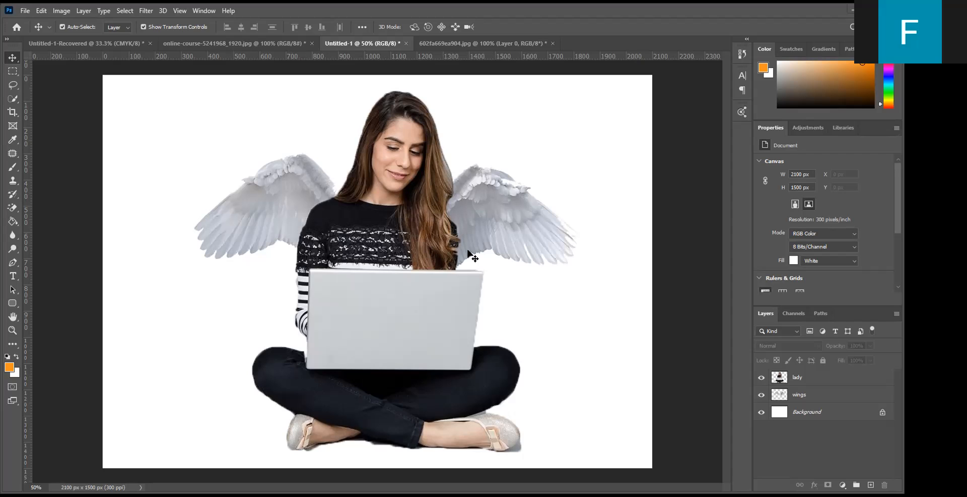
click(491, 226)
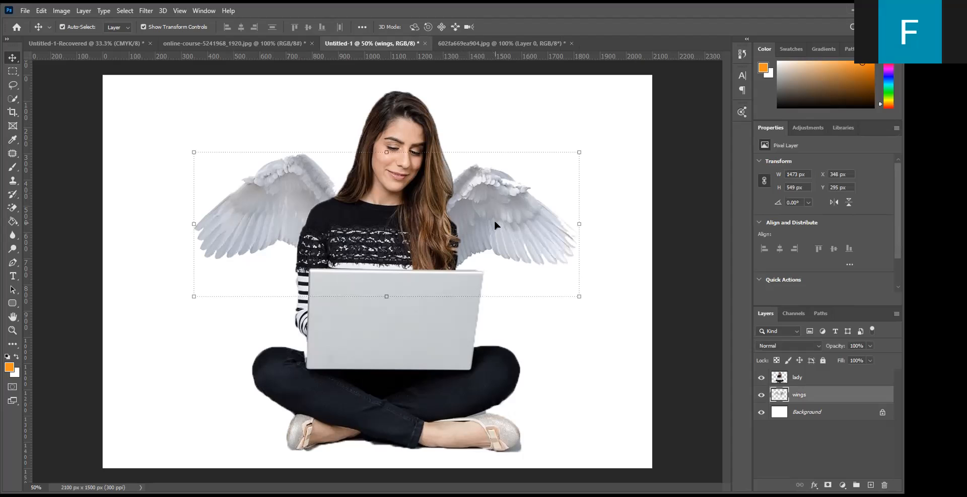
click(571, 130)
click(408, 155)
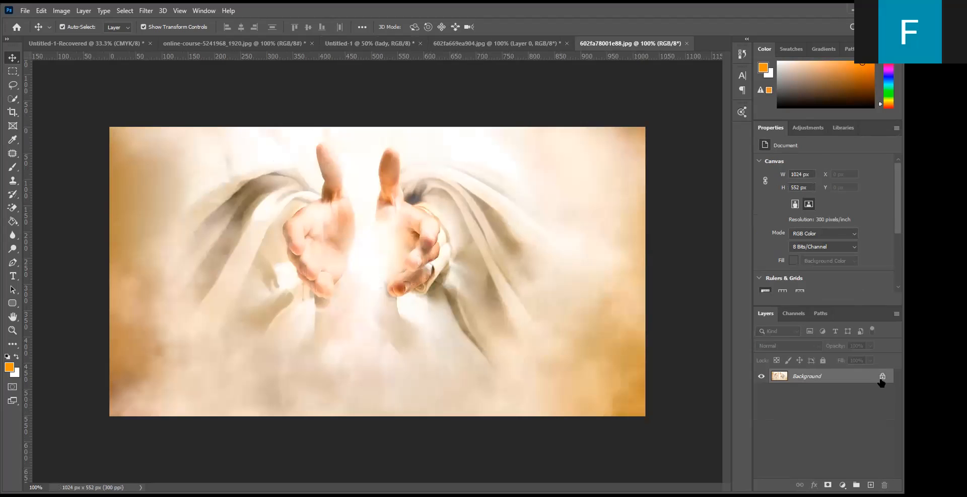
- Unlock the background of the open-hands image 602fa78001e88.jpg and move it into Untitled-1
click(883, 376)
drag(492, 392, 371, 241)
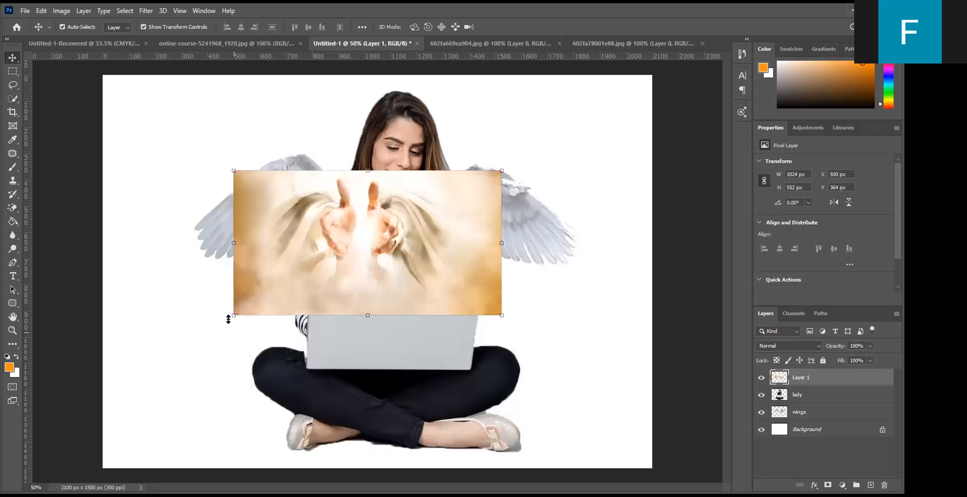
- Scale the hands image to about 2867 x 1545 px to cover the canvas, and place its layer below wings
drag(233, 314, 121, 431)
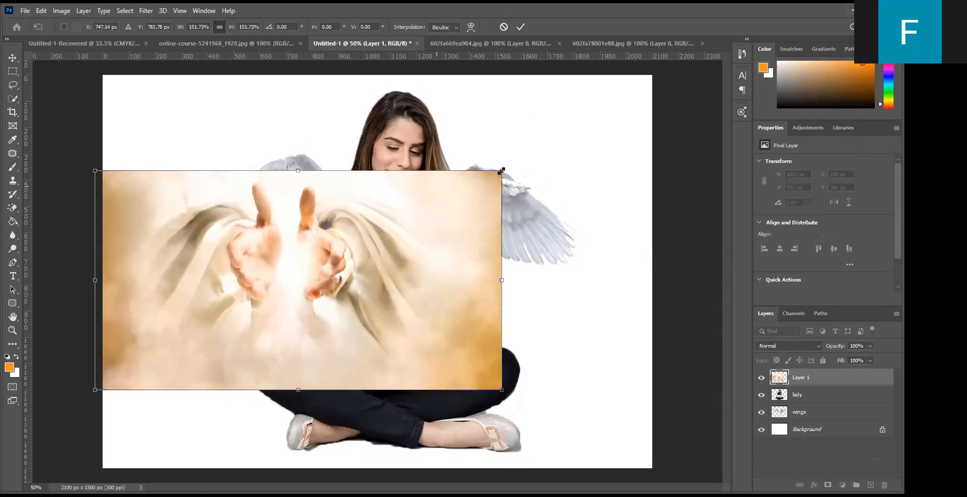
drag(499, 160, 691, 51)
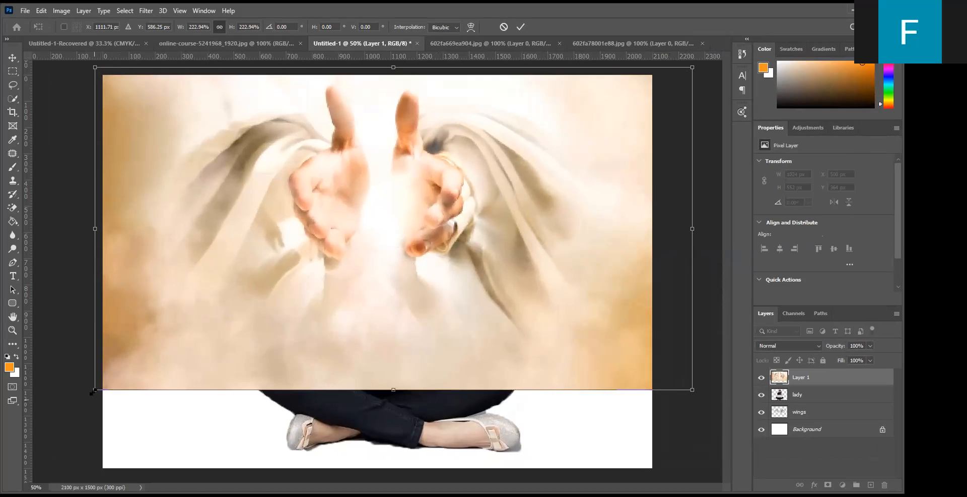
drag(95, 390, 4, 446)
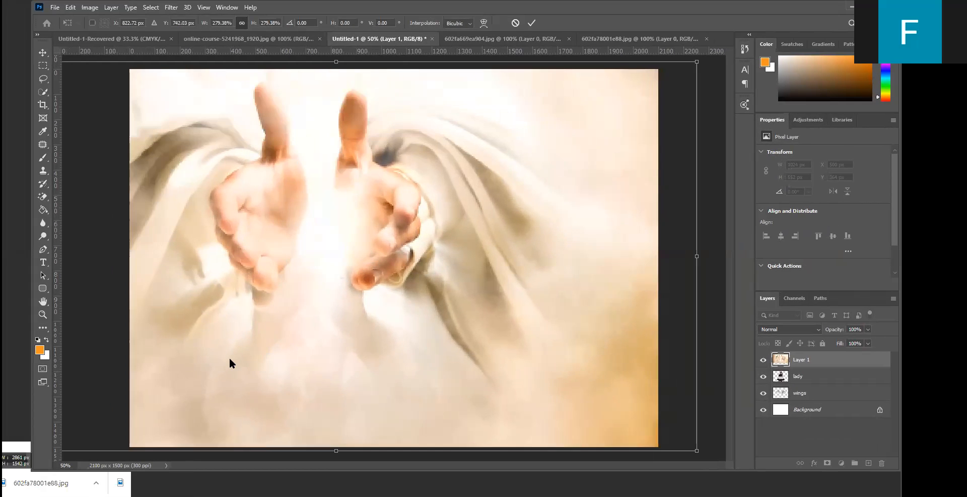
drag(312, 321, 361, 317)
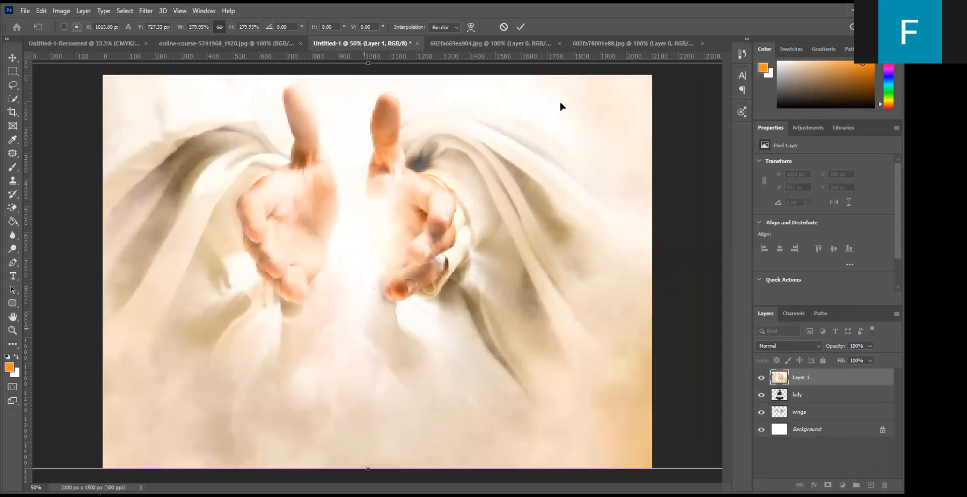
click(521, 27)
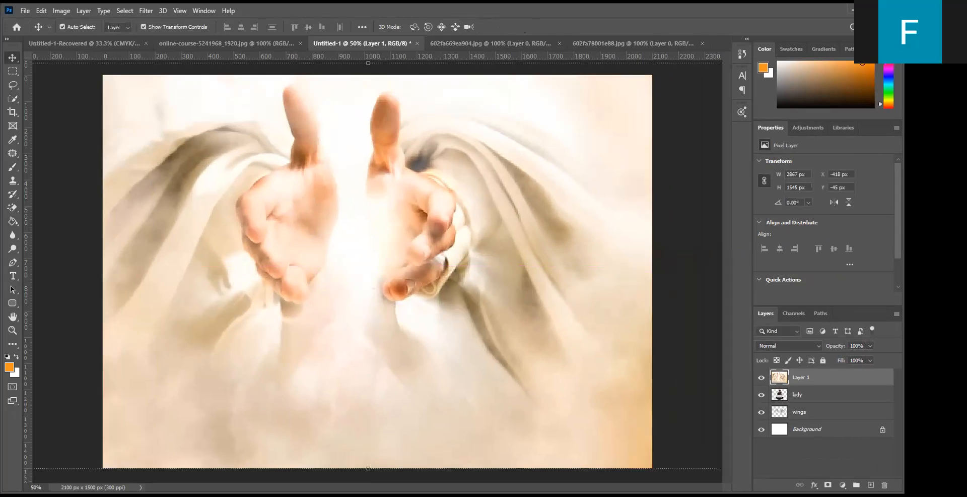
drag(817, 379, 823, 421)
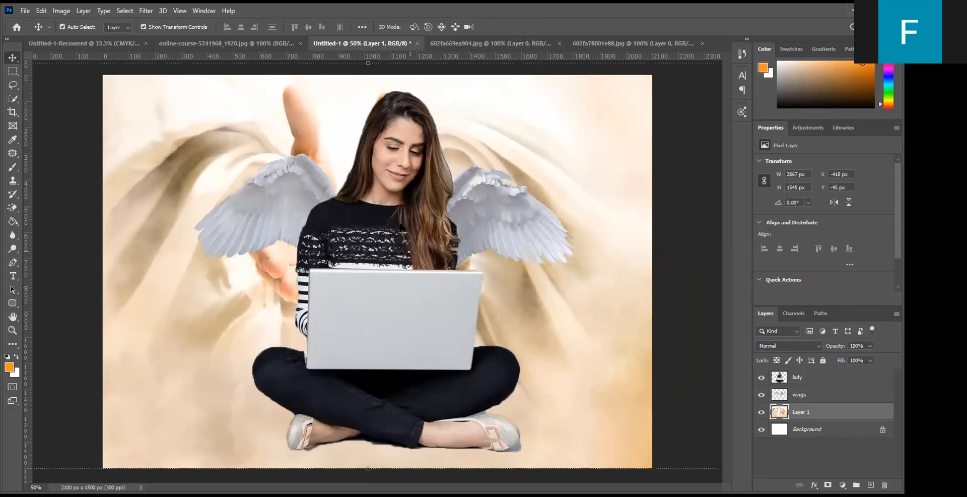
- Scale the lady and wings layers together to about 528 x 495 px and place them between the open hands at X 638, Y 233 px
click(402, 228)
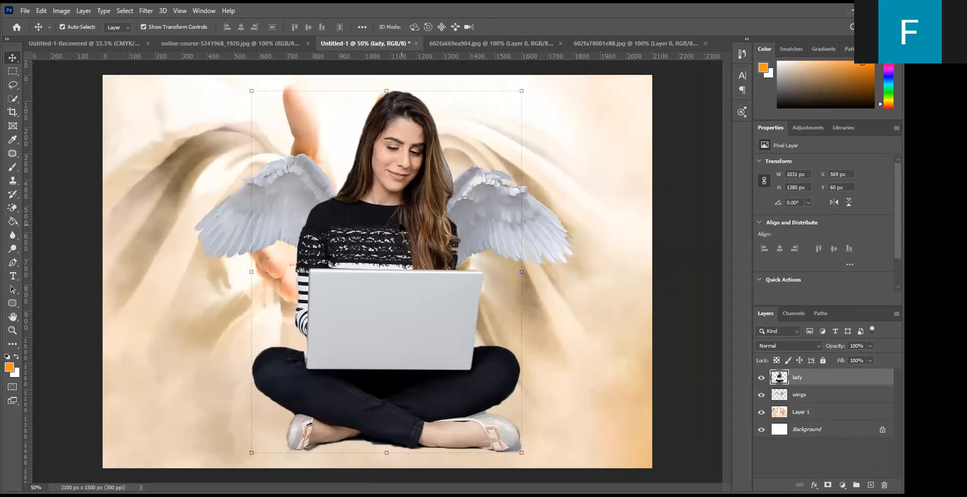
shift+click(808, 396)
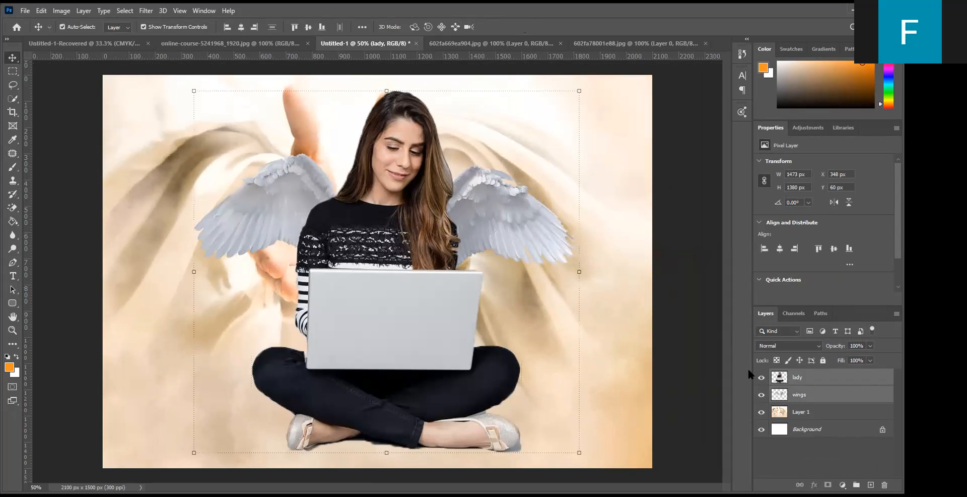
drag(577, 91, 382, 337)
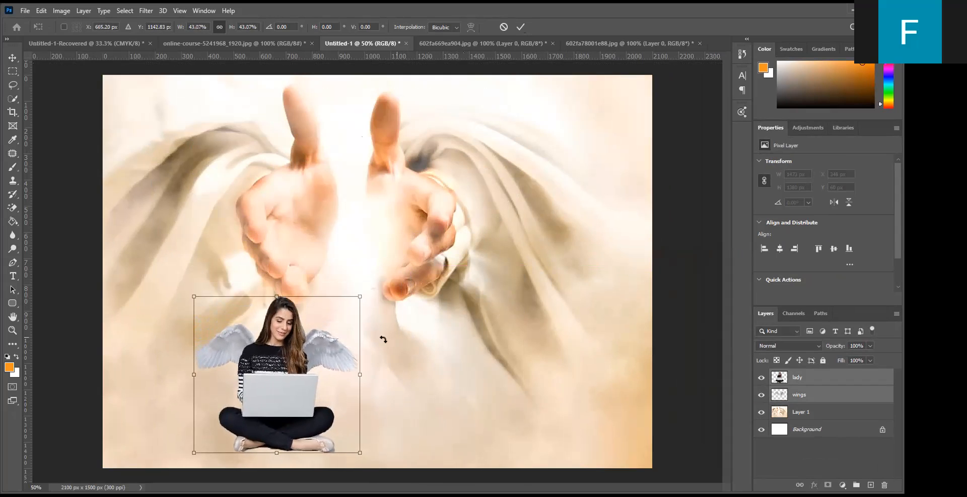
drag(268, 321, 339, 155)
drag(342, 199, 335, 185)
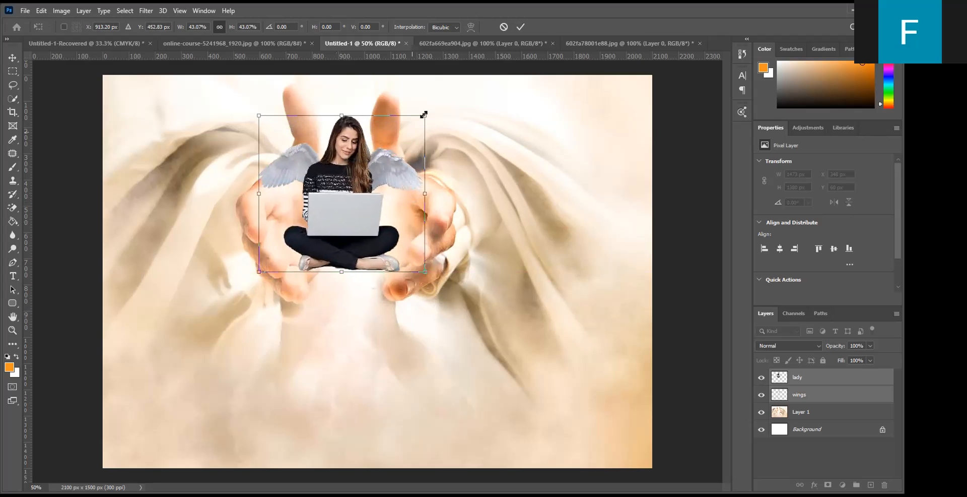
drag(423, 116, 405, 142)
drag(334, 198, 345, 191)
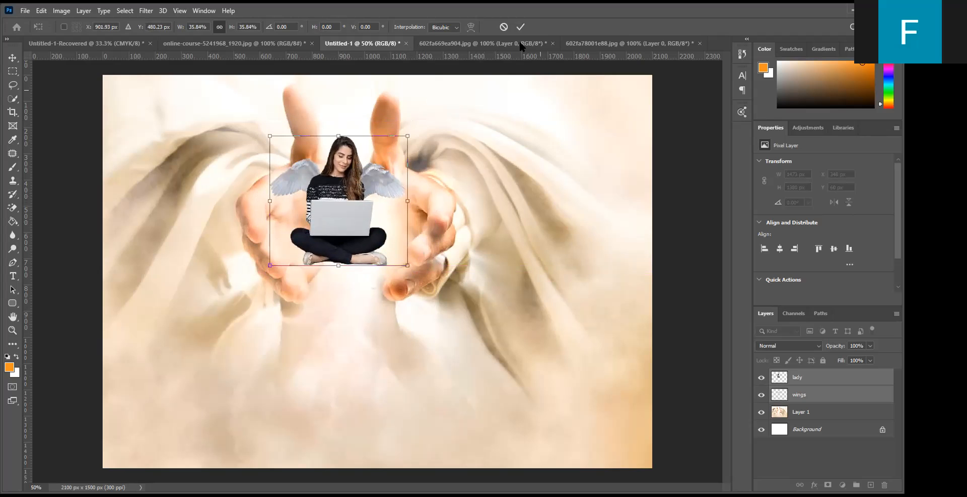
click(522, 26)
- Enlarge the hands image on Layer 1 to about 3352 x 1806 px, keeping the hands around the woman
click(334, 338)
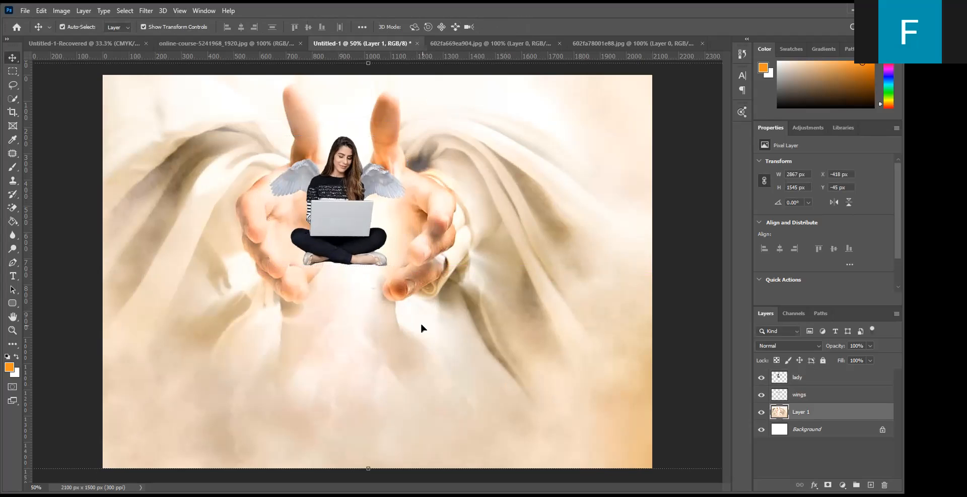
drag(490, 326, 339, 278)
drag(590, 418, 712, 466)
drag(482, 321, 558, 361)
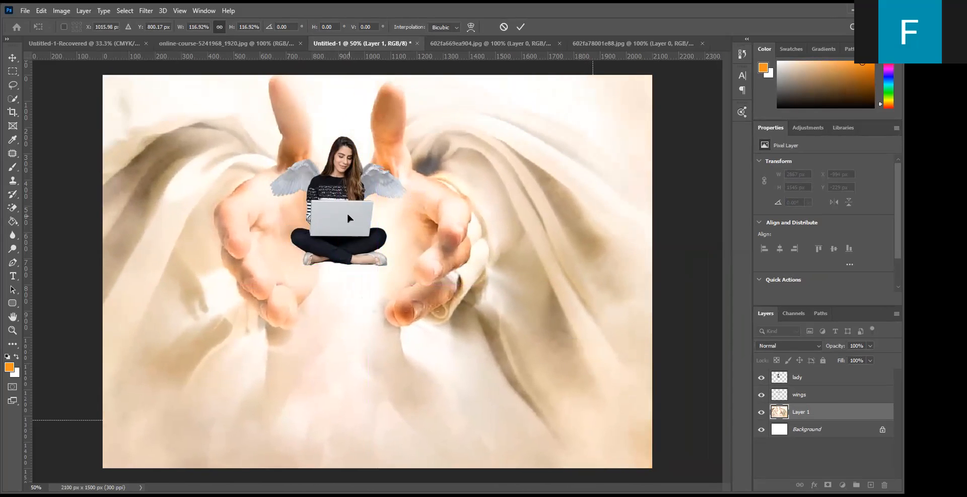
- Scale the lady and wings layers up together to about 699 x 655 px and position them at X 542, Y 193 px
click(812, 379)
shift+click(809, 396)
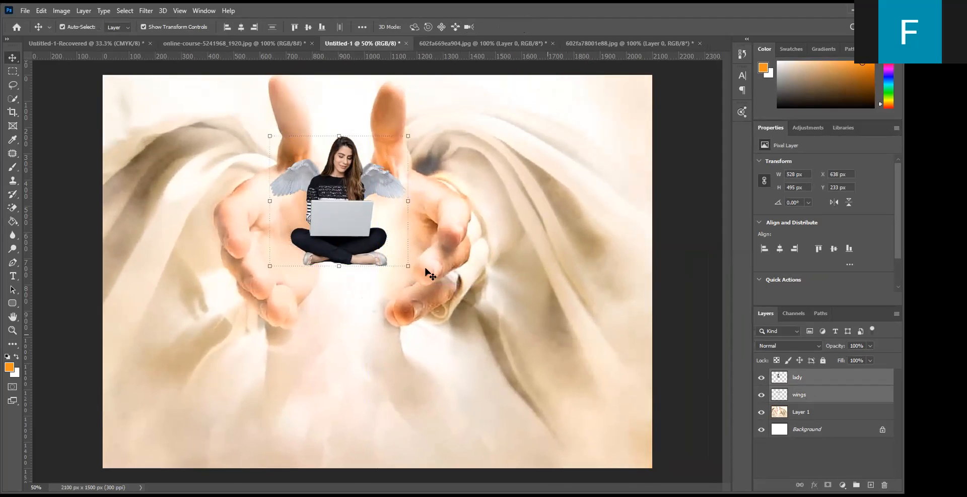
drag(408, 265, 448, 276)
drag(270, 290, 251, 309)
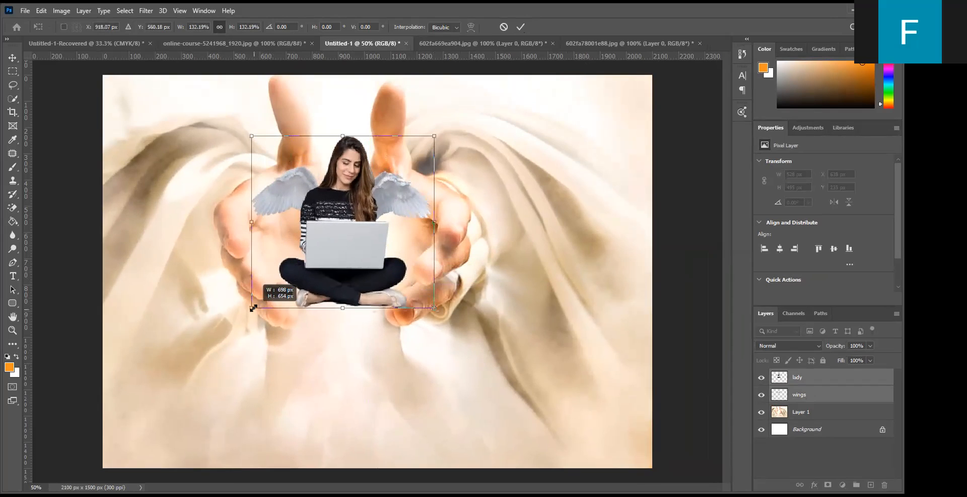
mouse_move(334, 240)
mouse_down()
mouse_move(328, 235)
mouse_move(337, 234)
mouse_up()
click(520, 27)
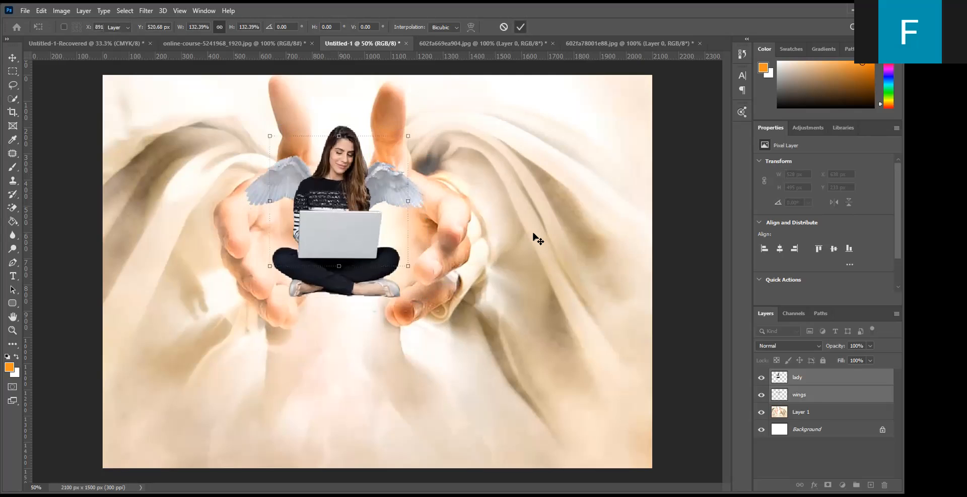
- Shift the hands image right to X -566, Y -105 px, and move the lady and wings right by about 94 px to match
click(529, 232)
drag(528, 227, 565, 227)
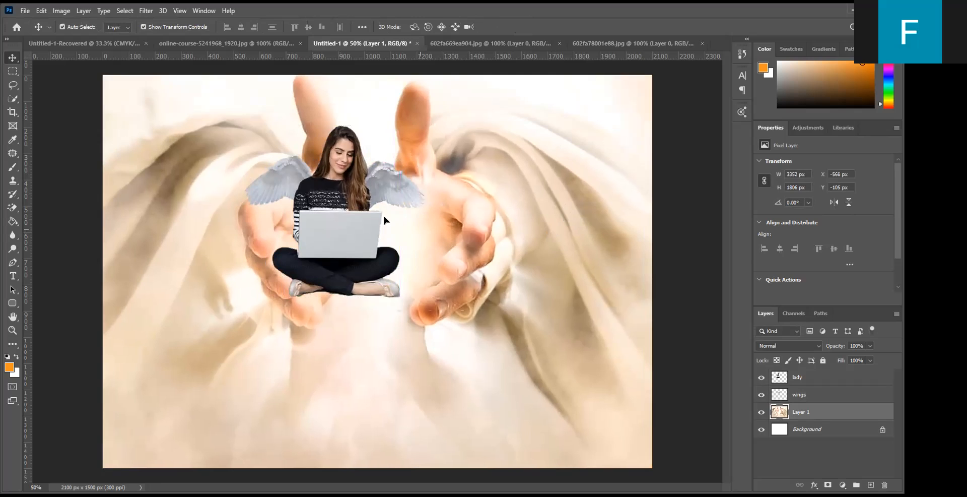
click(335, 176)
ctrl+click(809, 399)
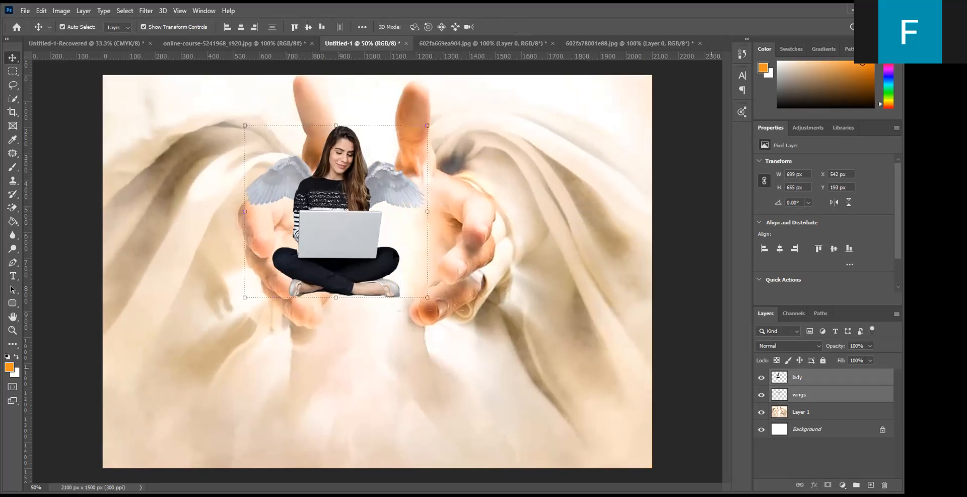
drag(340, 224, 365, 219)
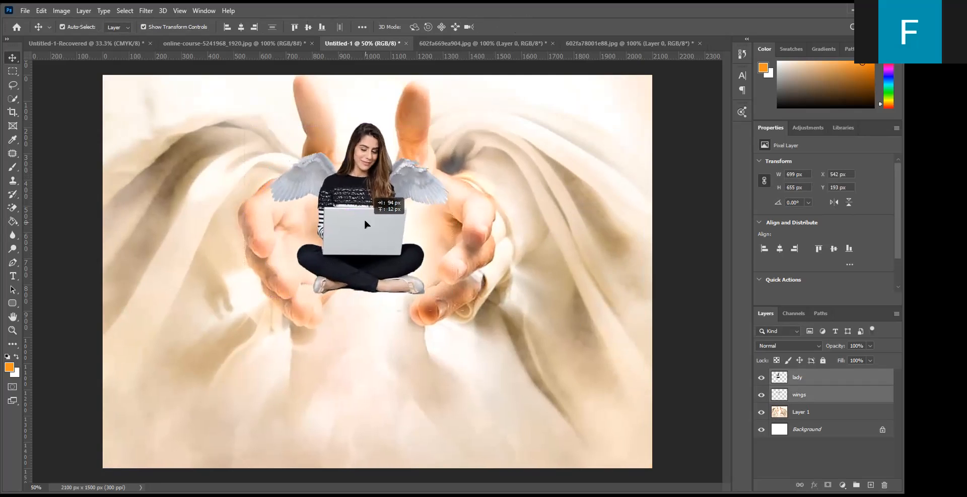
- Scale the lady and wings to 106%, about 741 x 694 px, and center them over the hands at X 618, Y 140 px
key(ctrl+t)
drag(261, 112, 251, 100)
drag(341, 193, 347, 193)
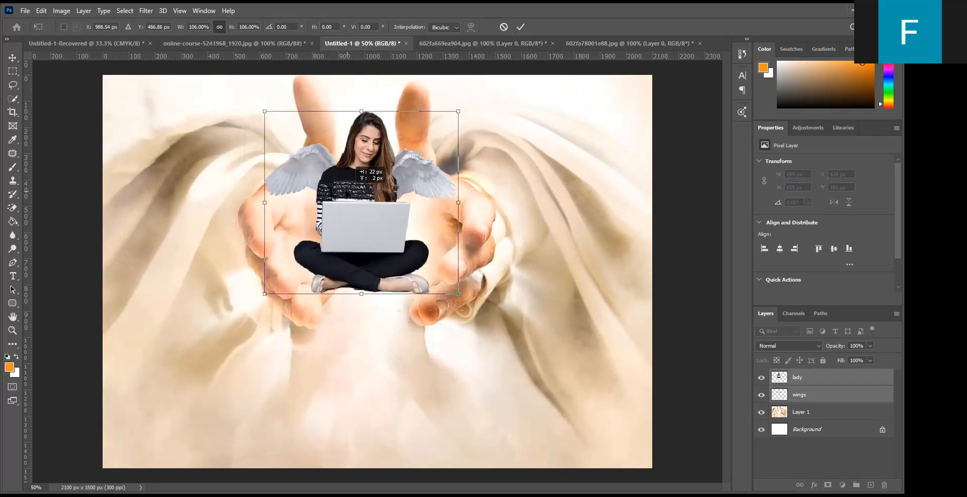
click(520, 27)
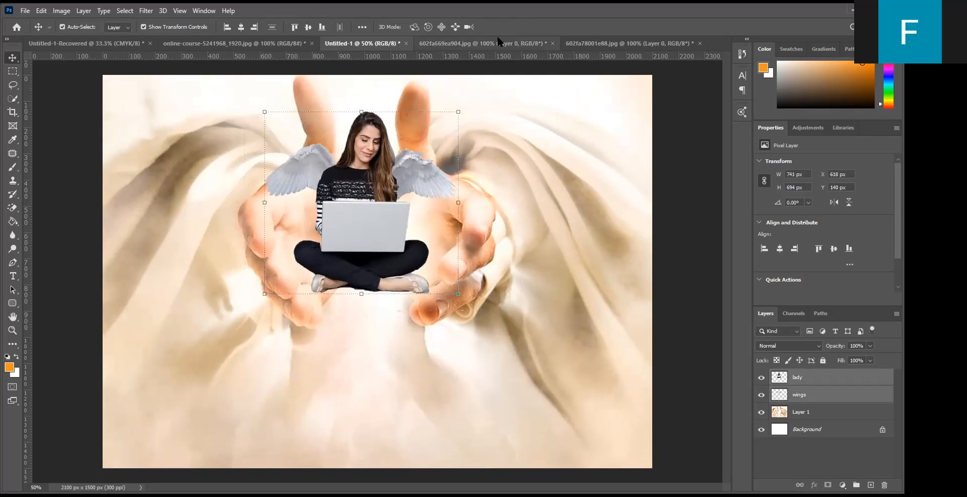
click(525, 215)
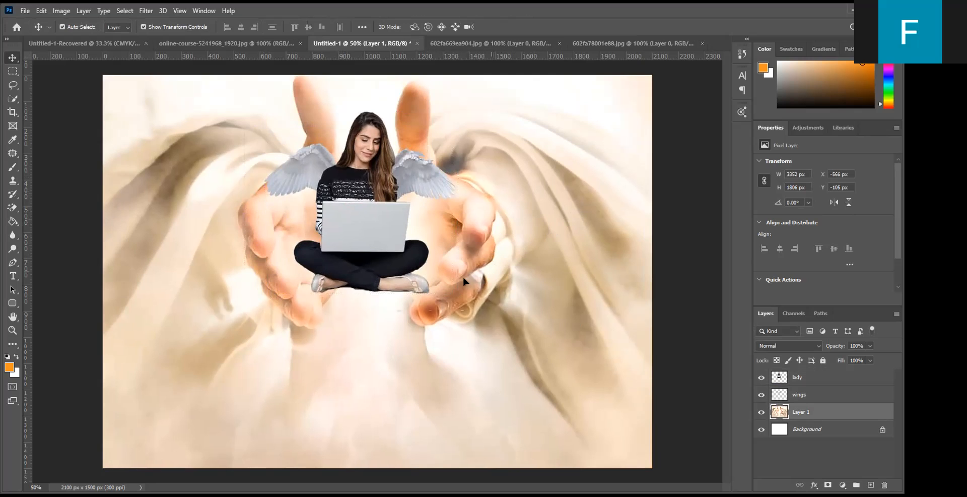
- Erase the leftover fringe around and beneath the shoes on the lady layer with a 32 px Eraser
click(383, 289)
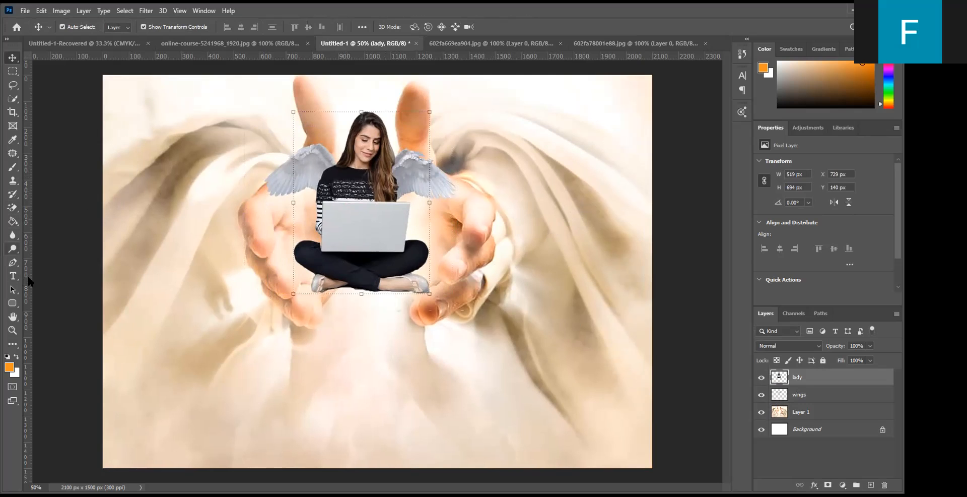
click(12, 331)
drag(220, 79, 515, 335)
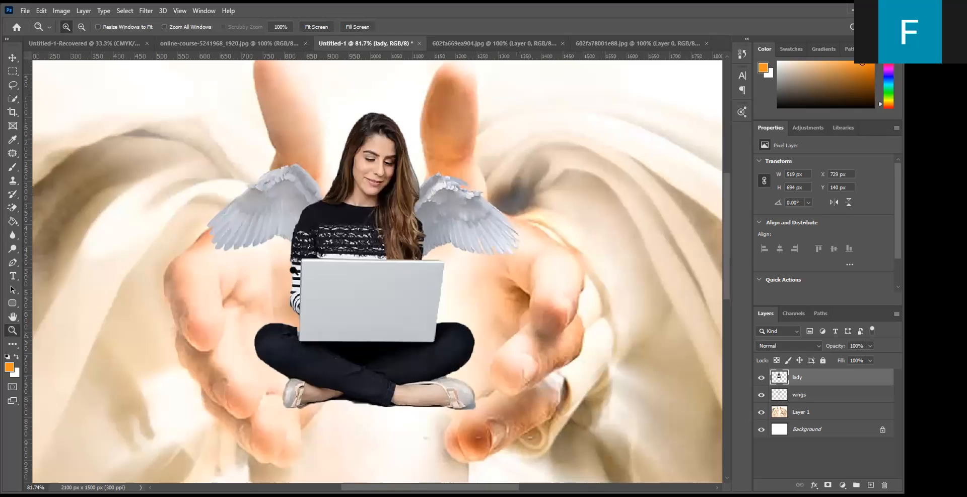
click(13, 58)
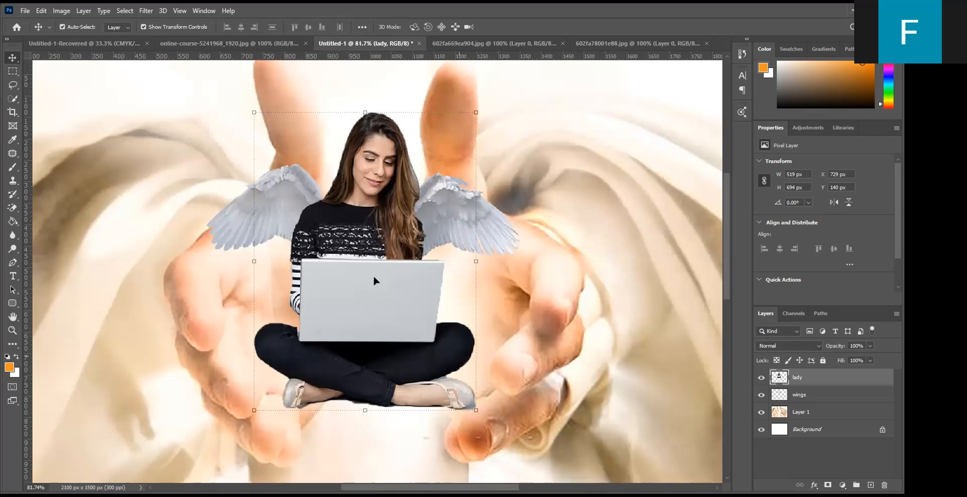
click(12, 207)
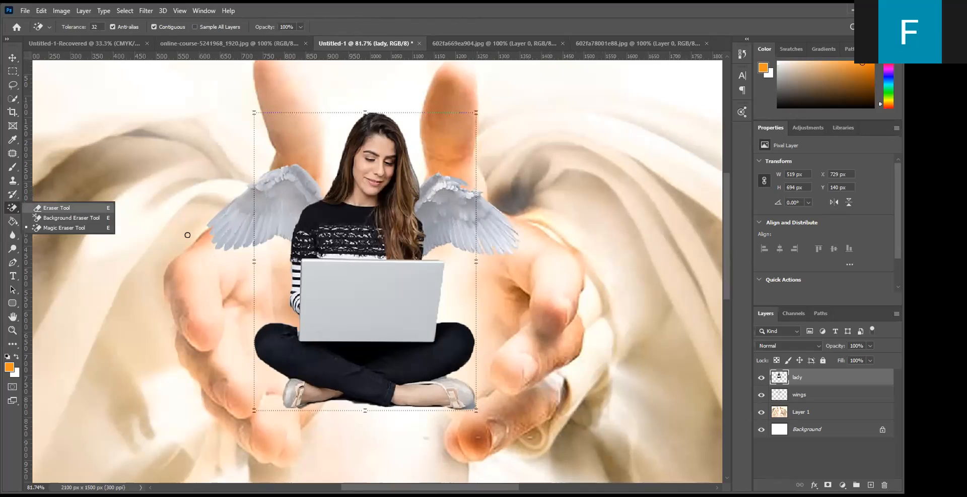
click(56, 207)
click(73, 22)
drag(64, 61, 71, 60)
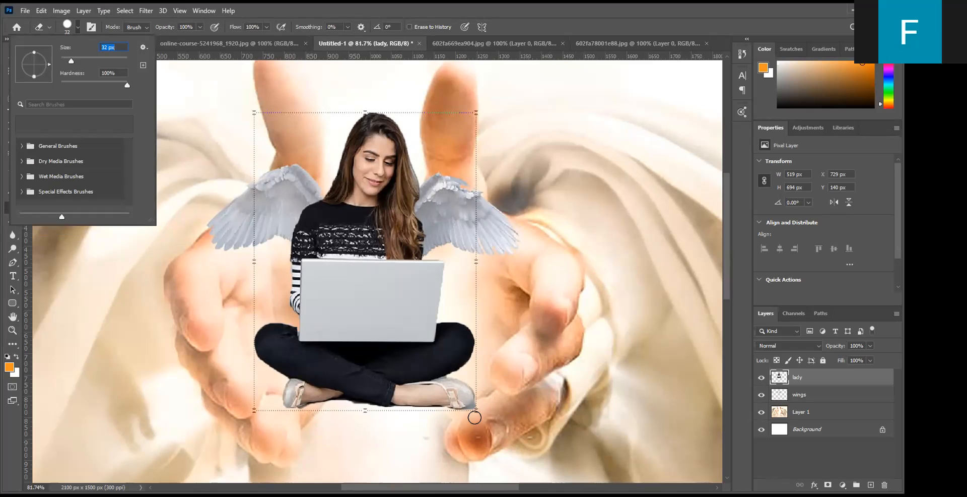
drag(473, 408, 477, 403)
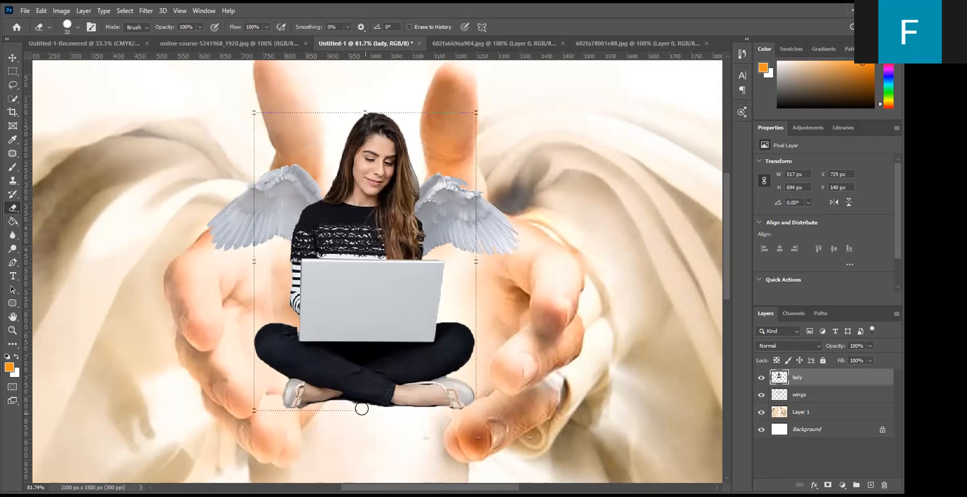
drag(365, 408, 332, 406)
- Set the eraser hardness to 17% and softly clean the edge beneath the woman's crossed legs
click(76, 26)
drag(126, 85, 74, 85)
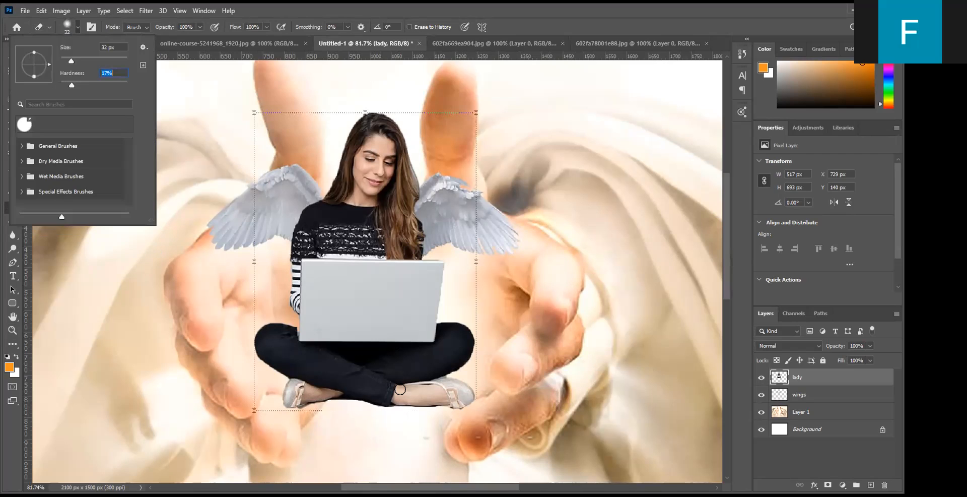
click(334, 401)
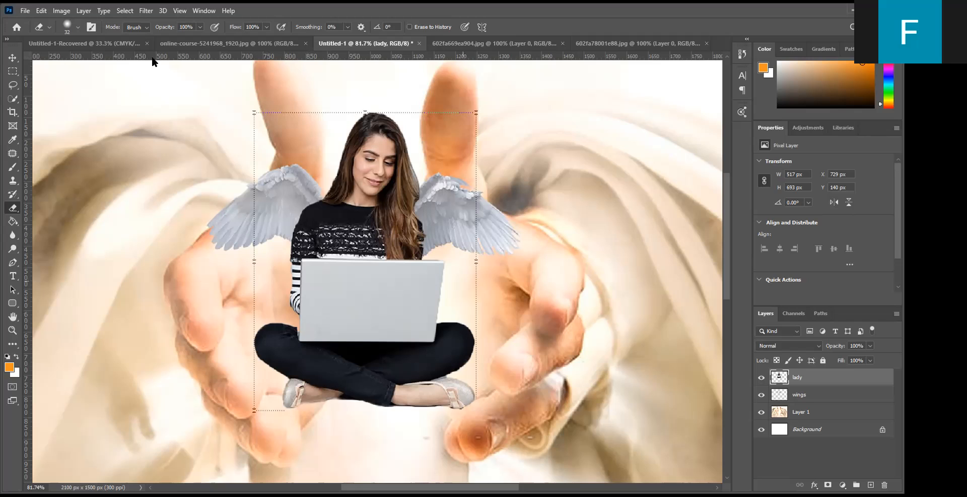
click(12, 56)
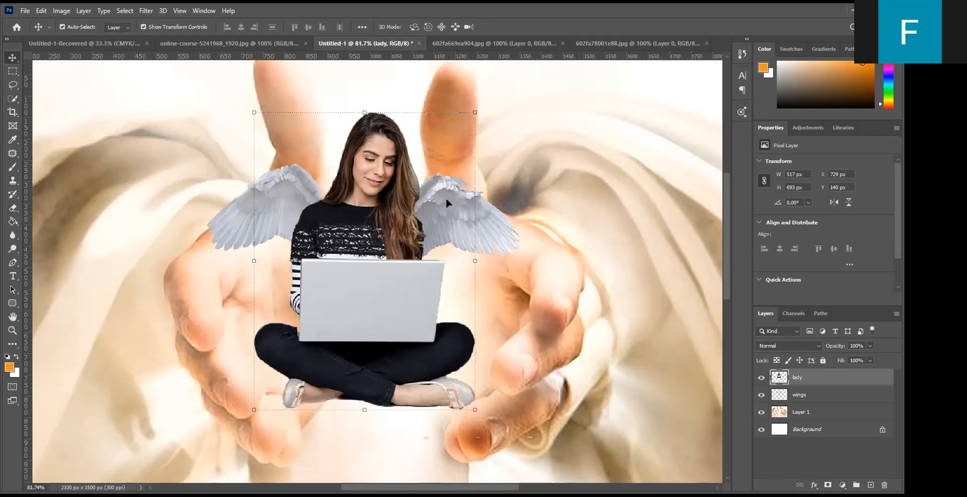
- With the hands layer active, choose the special effects brush Kyle's Concept Brushes - All Purpose Blender at 174 px
click(536, 293)
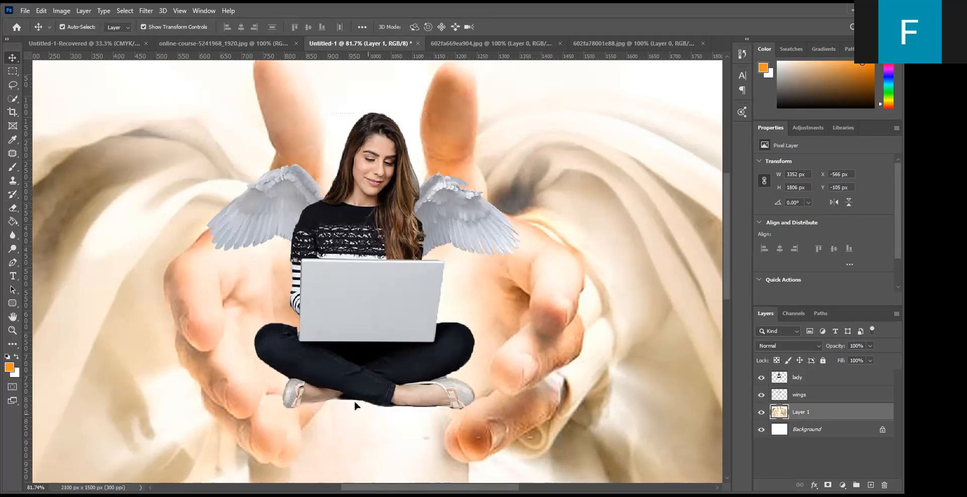
click(13, 168)
right_click(21, 169)
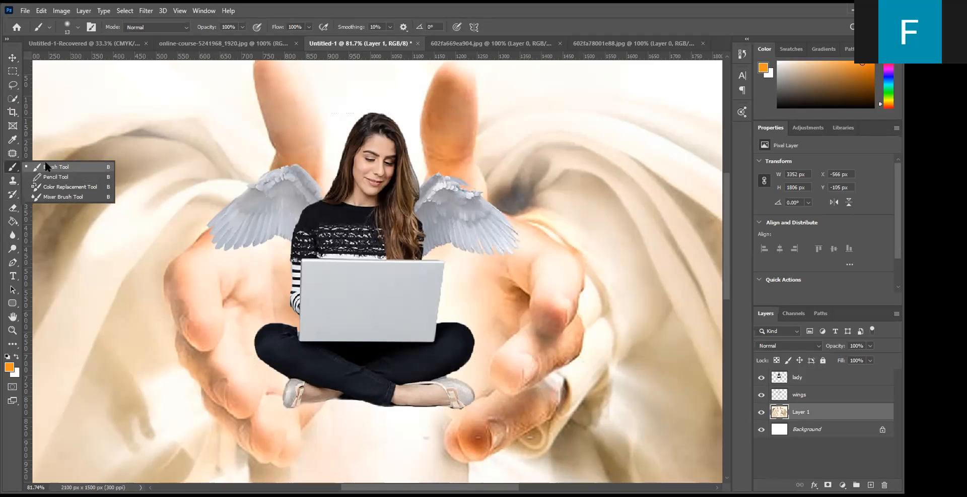
click(49, 27)
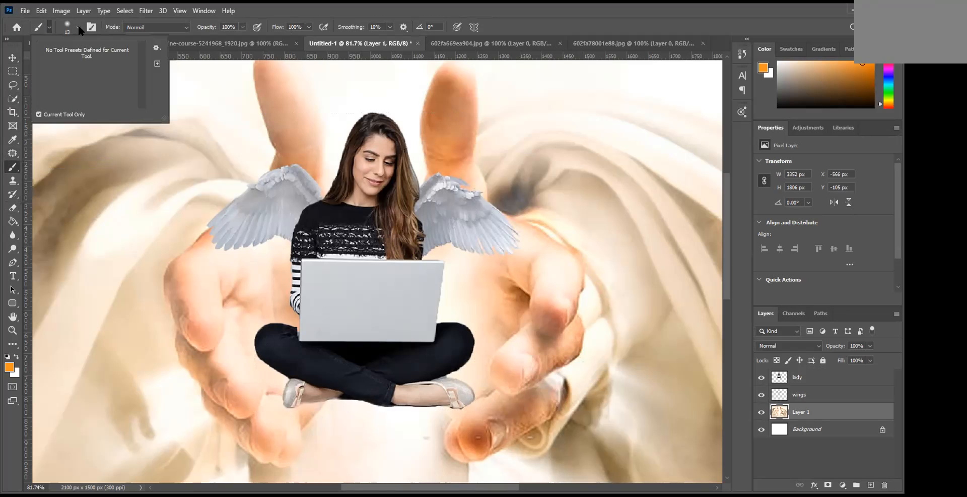
click(78, 27)
scroll(80, 174, down, 1)
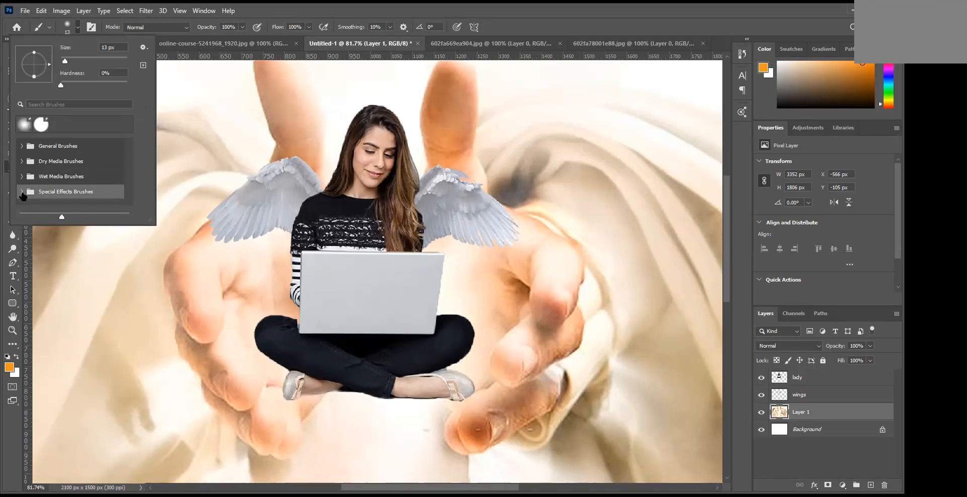
click(68, 191)
scroll(69, 184, down, 4)
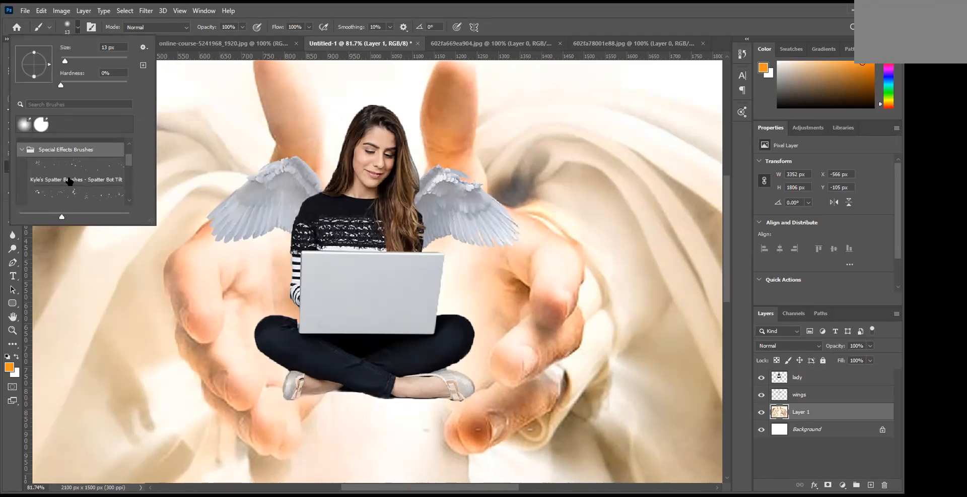
scroll(70, 179, down, 1)
scroll(70, 180, down, 2)
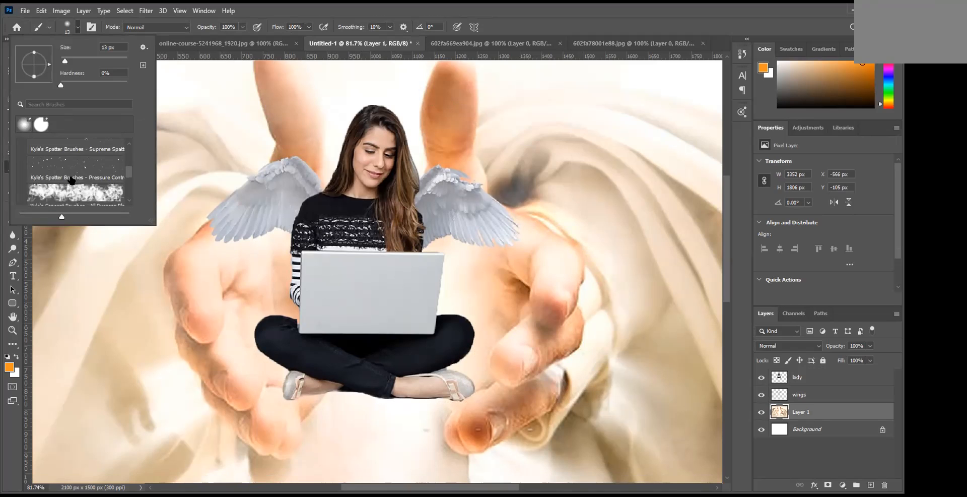
click(76, 186)
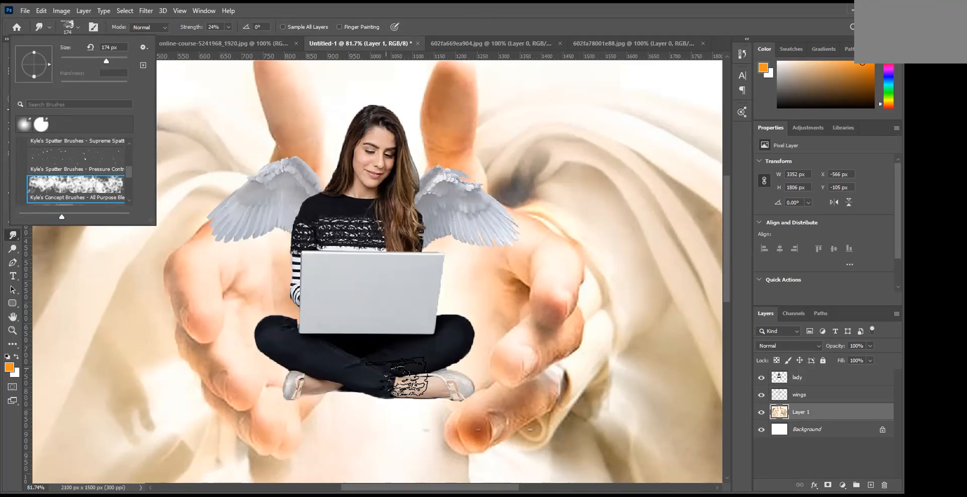
- Smudge the hands image below the woman's feet and around the fingertips to blend the background
click(441, 420)
mouse_move(442, 426)
mouse_down()
mouse_move(432, 421)
mouse_move(443, 414)
mouse_move(410, 403)
mouse_move(371, 414)
mouse_move(310, 394)
mouse_move(409, 413)
mouse_up()
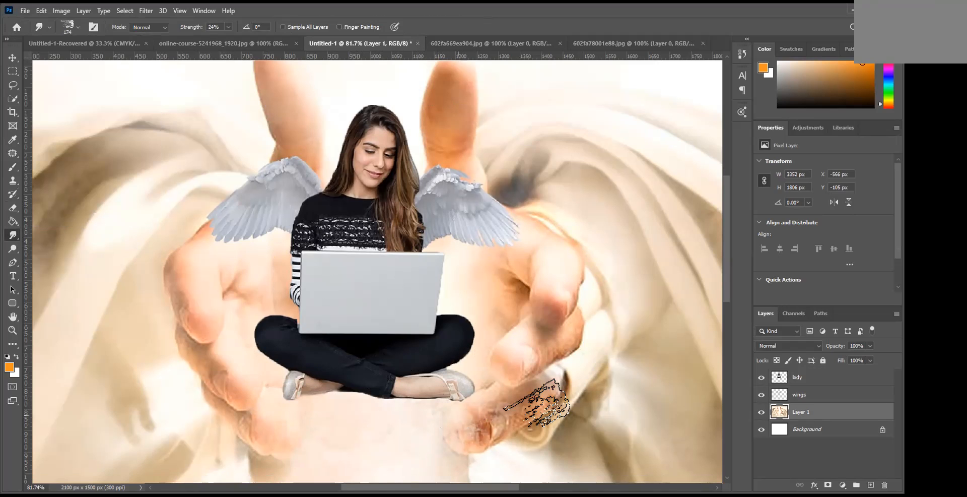
click(13, 59)
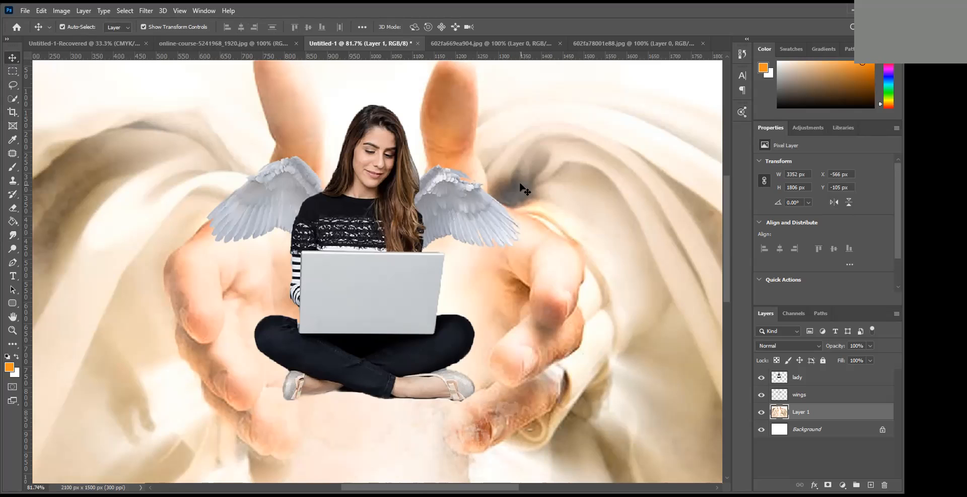
scroll(519, 182, down, 5)
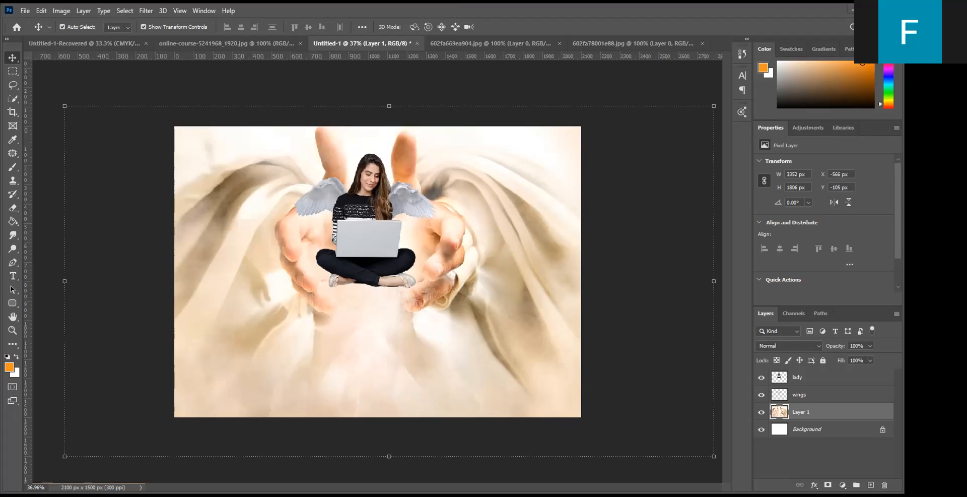
- Lower the lady layer slightly between the hands and scale it to about 106%
click(377, 238)
drag(368, 226, 369, 237)
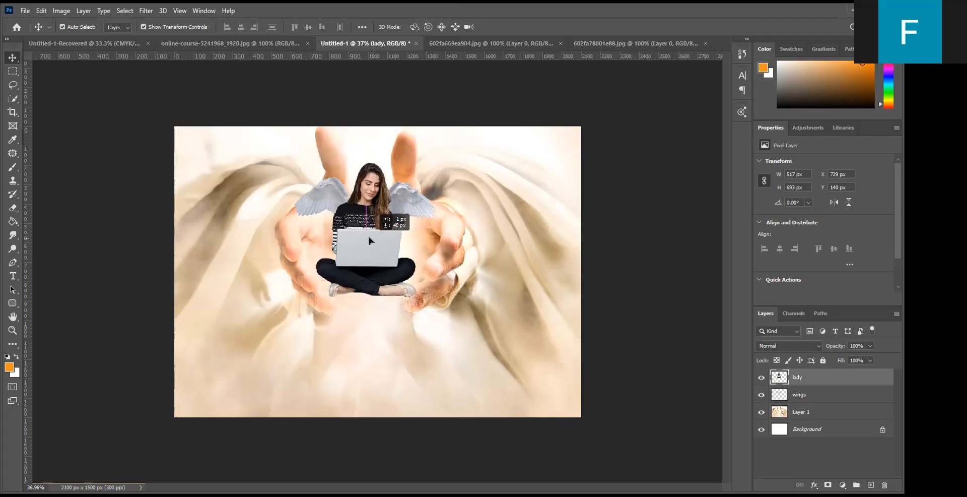
key(ctrl+t)
drag(416, 163, 423, 153)
drag(362, 228, 360, 227)
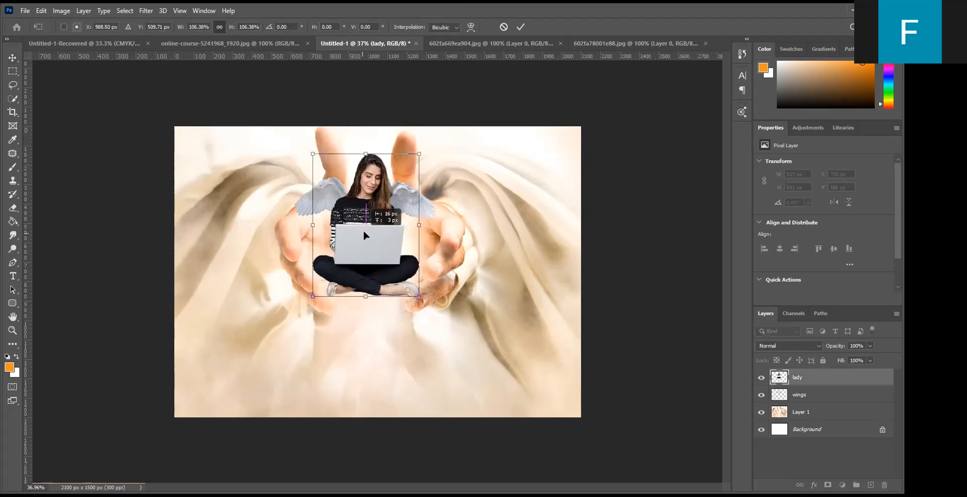
click(520, 27)
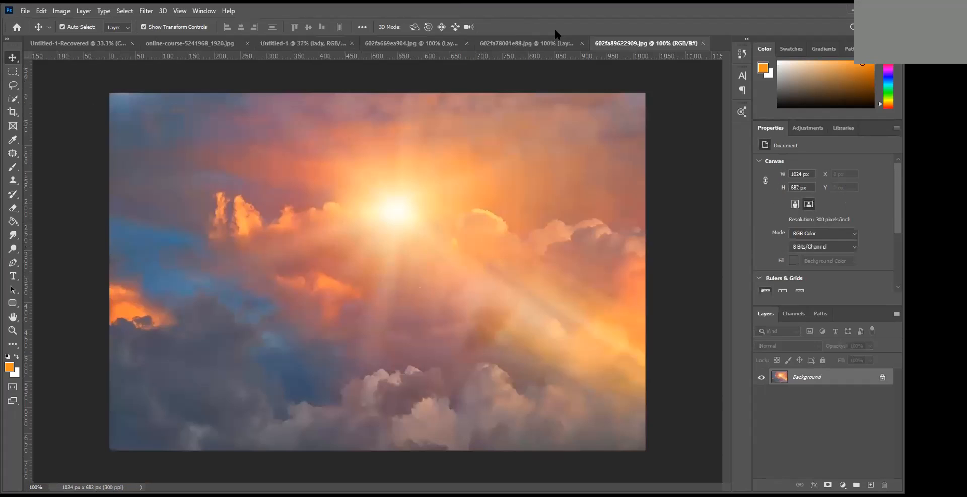
- Bring the sunset sky from 602fa89622909.jpg into the composite, scaled to about 113% over the lower-right corner
click(879, 377)
drag(466, 381, 482, 358)
drag(383, 281, 361, 251)
drag(440, 324, 459, 331)
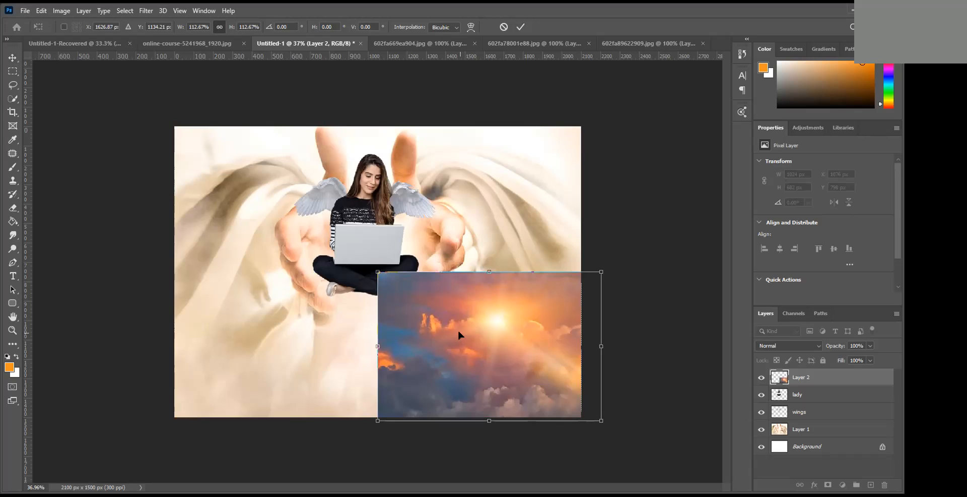
click(520, 27)
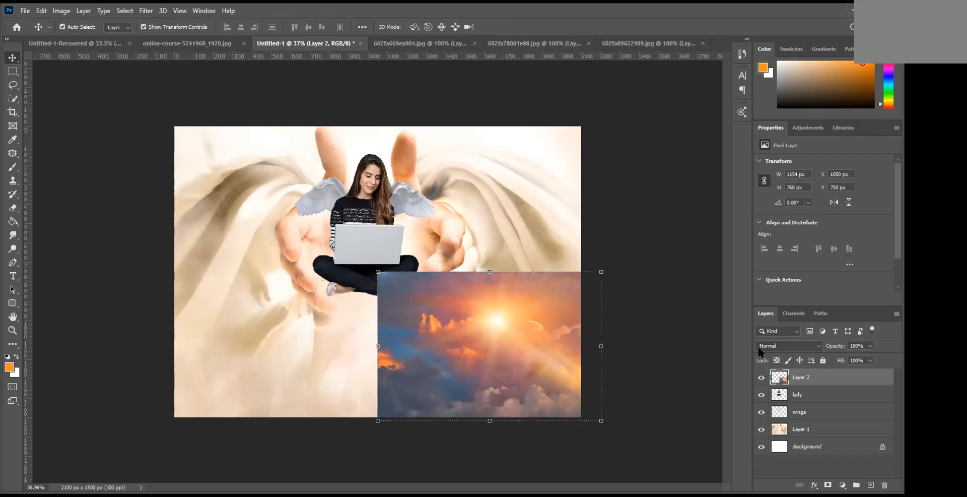
- Set the sunset sky layer to Vivid Light blending and enlarge it to about 1317 x 876 px
click(816, 347)
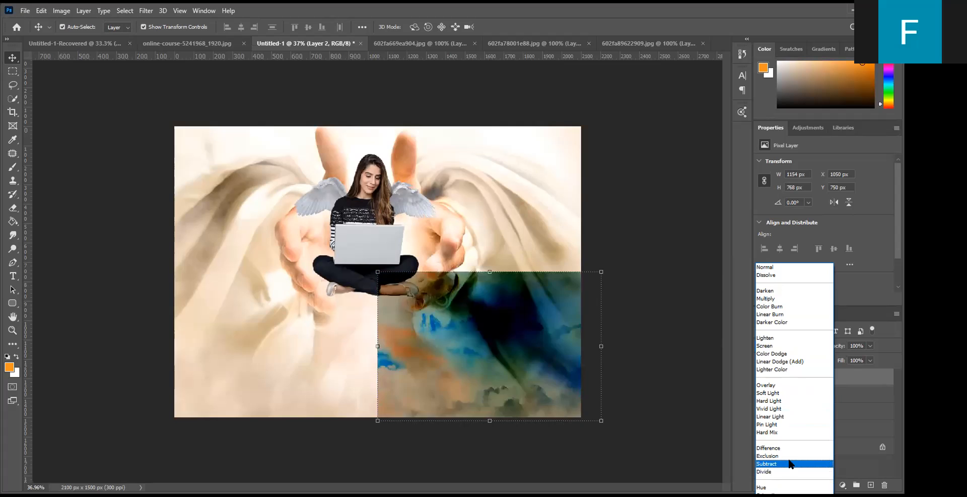
click(791, 410)
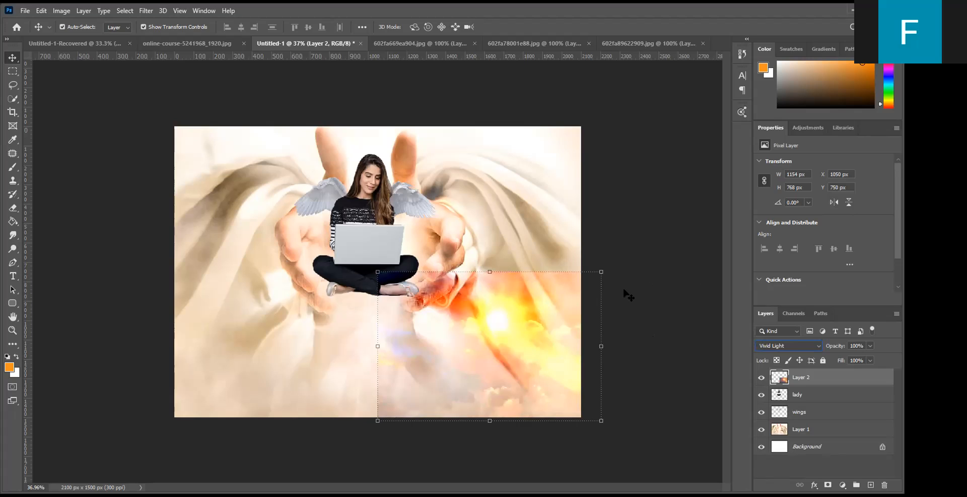
drag(378, 272, 361, 260)
drag(601, 261, 616, 250)
drag(513, 313, 507, 325)
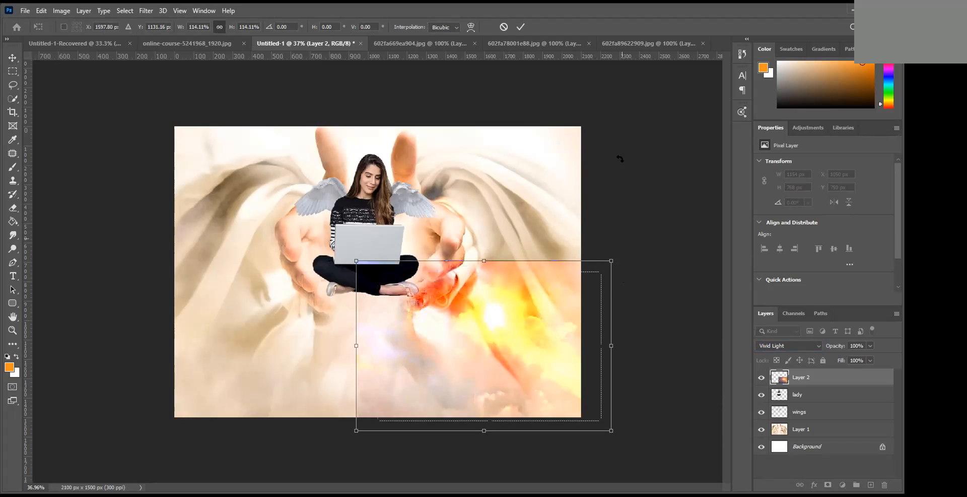
click(519, 27)
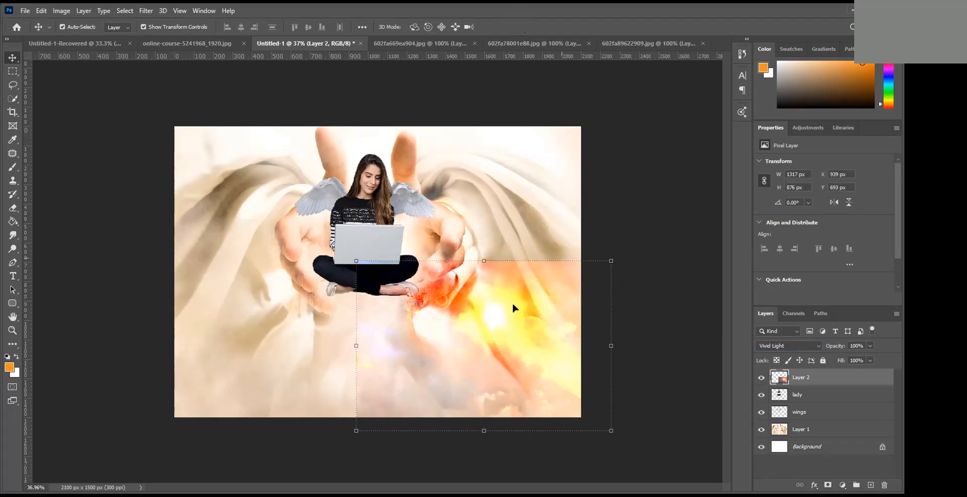
- Erase the hard borders of the sunset sky layer with a soft 385 px Eraser
click(13, 208)
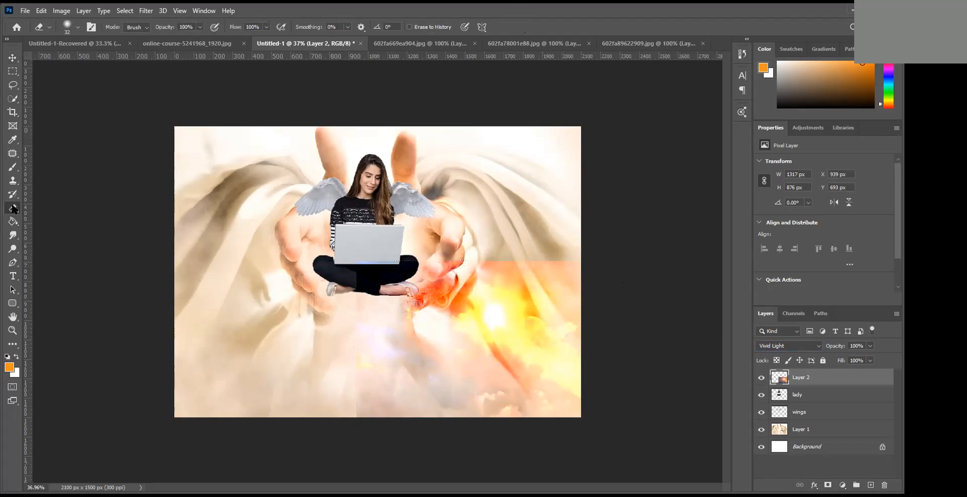
click(78, 26)
mouse_move(75, 61)
mouse_down()
mouse_move(69, 85)
mouse_move(114, 76)
mouse_move(98, 96)
mouse_move(105, 64)
mouse_move(115, 61)
mouse_up()
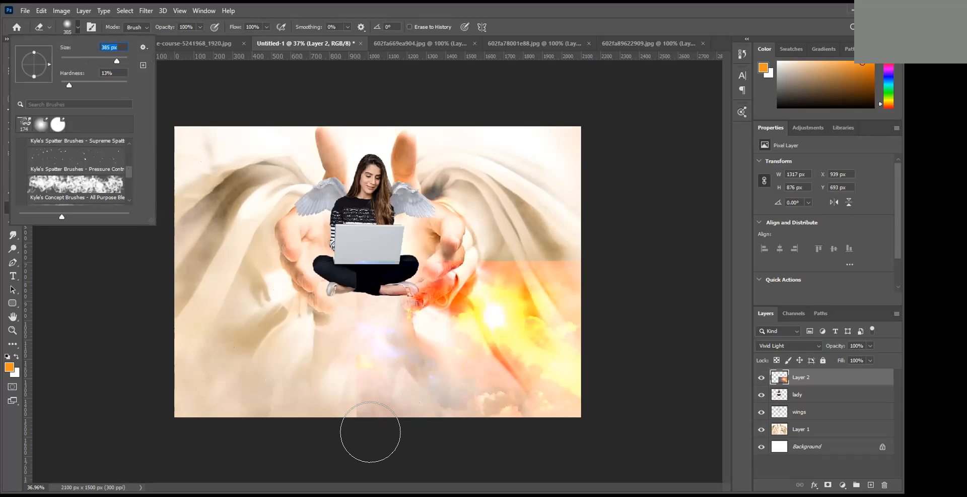
click(370, 432)
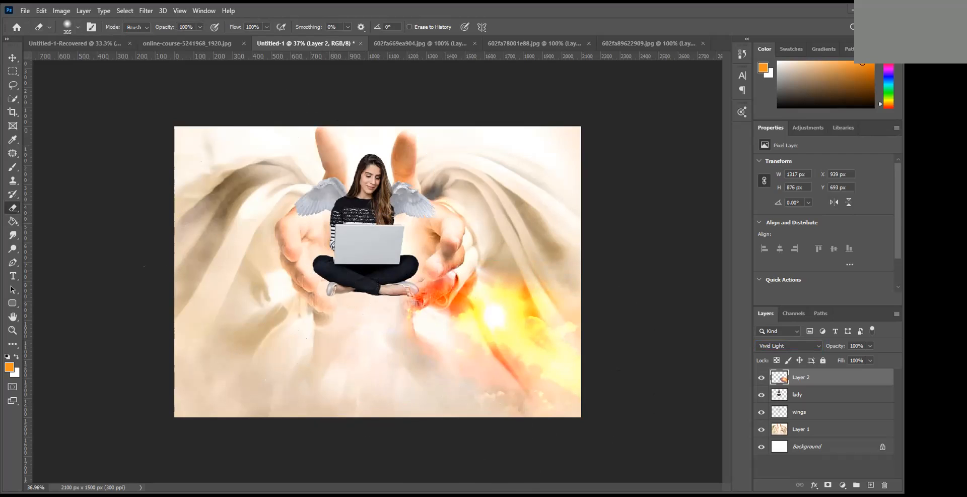
- Place the ocean wave image download (3) and position it in the canvas's lower-left corner
mouse_move(387, 297)
mouse_down()
mouse_move(334, 311)
mouse_move(294, 291)
mouse_up()
click(503, 27)
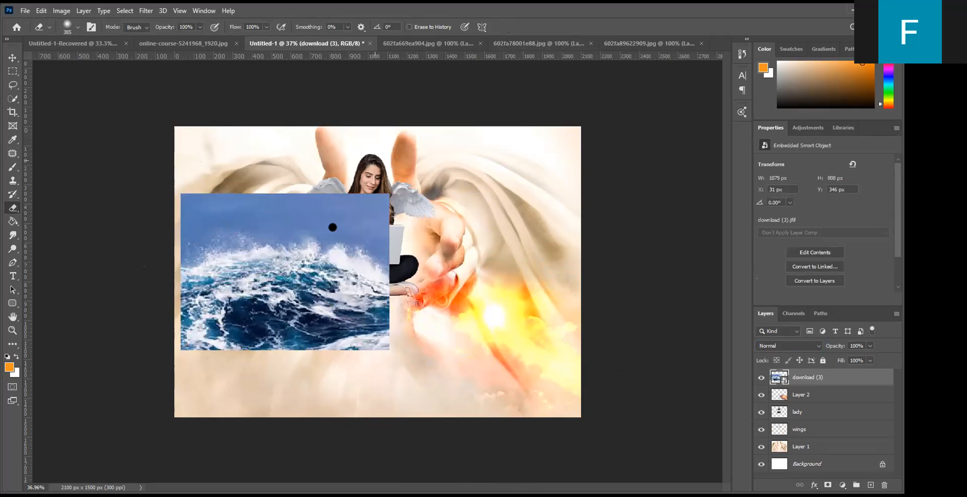
click(11, 57)
drag(289, 282, 277, 351)
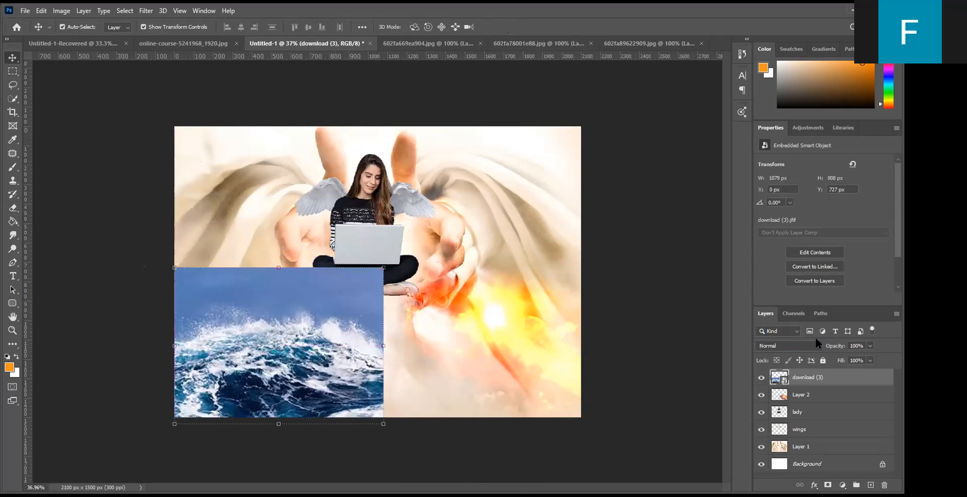
- Set the ocean wave layer to Overlay blending and enlarge it to about 1205 x 903 px
click(811, 345)
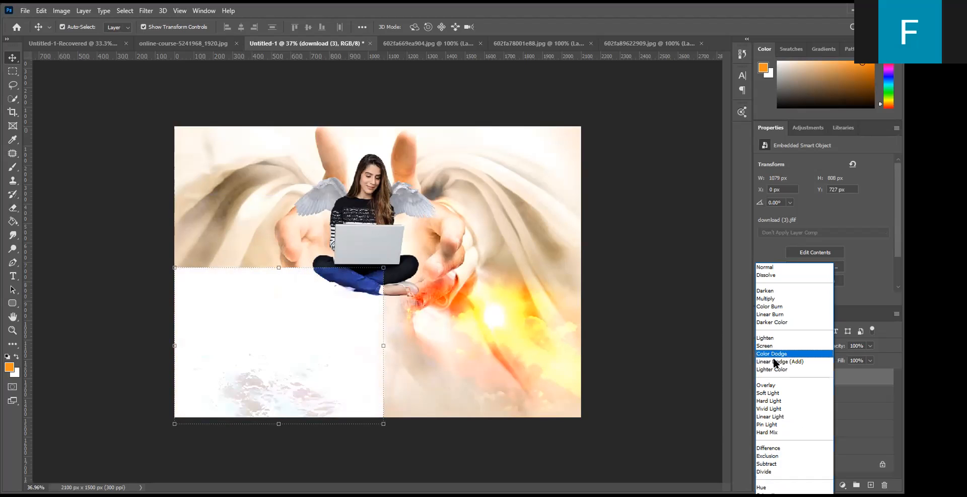
click(779, 386)
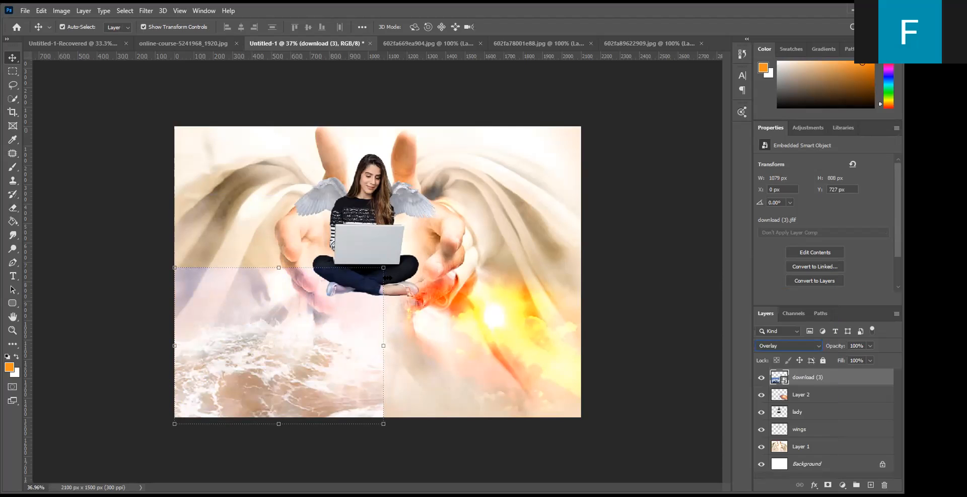
key(ctrl+t)
drag(384, 267, 407, 249)
click(503, 28)
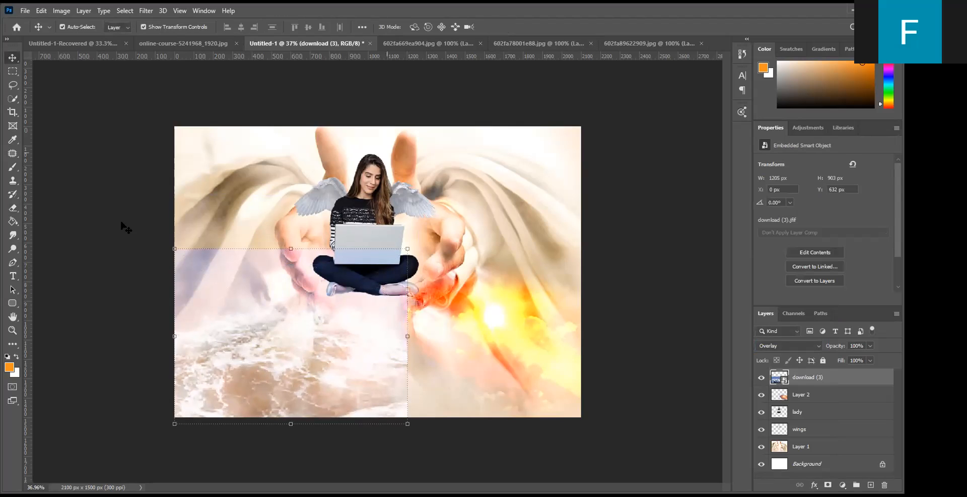
- Rasterize the ocean wave layer and erase its hard upper and inner edges with the 385 px Eraser
click(13, 208)
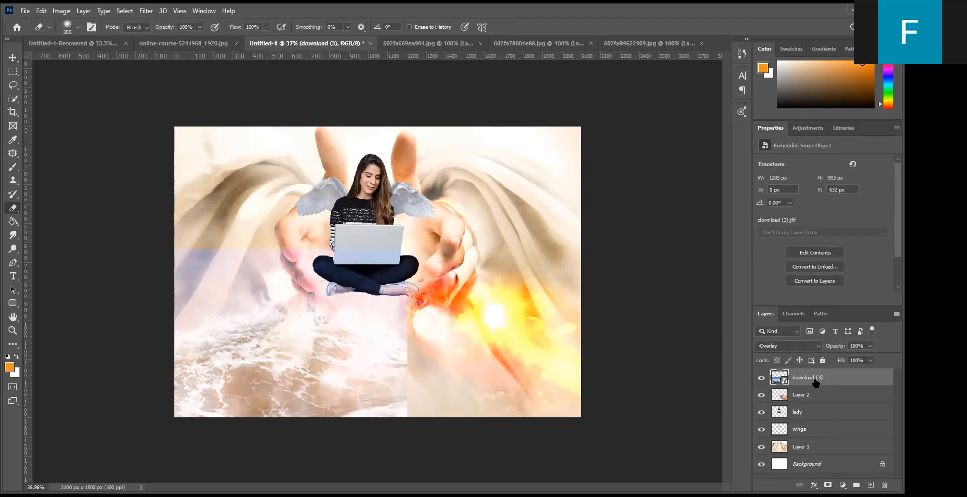
click(232, 271)
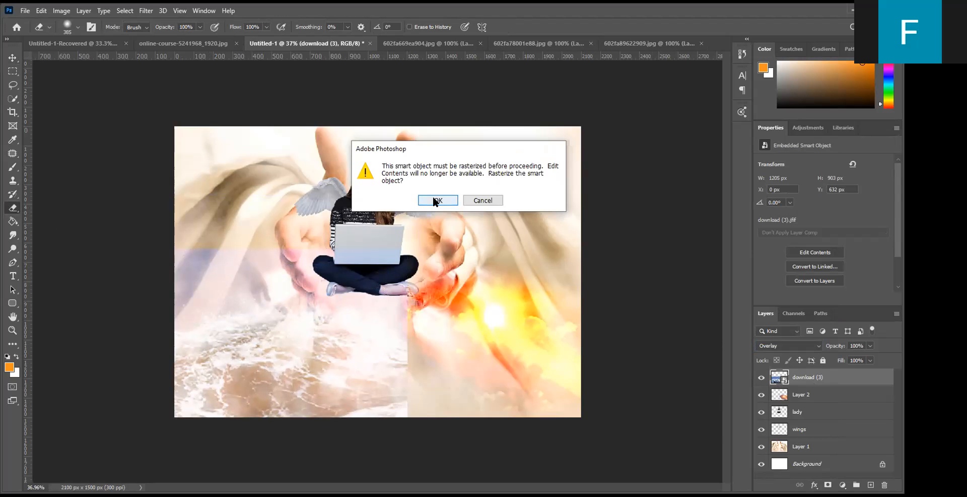
click(433, 201)
mouse_move(171, 272)
mouse_down()
mouse_move(278, 222)
mouse_move(189, 245)
mouse_move(323, 237)
mouse_move(250, 221)
mouse_move(387, 246)
mouse_move(428, 267)
mouse_move(370, 238)
mouse_move(443, 329)
mouse_move(417, 310)
mouse_move(437, 372)
mouse_move(387, 306)
mouse_move(428, 384)
mouse_move(349, 230)
mouse_move(405, 283)
mouse_move(381, 279)
mouse_move(436, 329)
mouse_move(335, 254)
mouse_move(220, 232)
mouse_move(168, 274)
mouse_move(164, 256)
mouse_move(254, 207)
mouse_move(145, 306)
mouse_move(187, 415)
mouse_move(388, 453)
mouse_move(419, 368)
mouse_up()
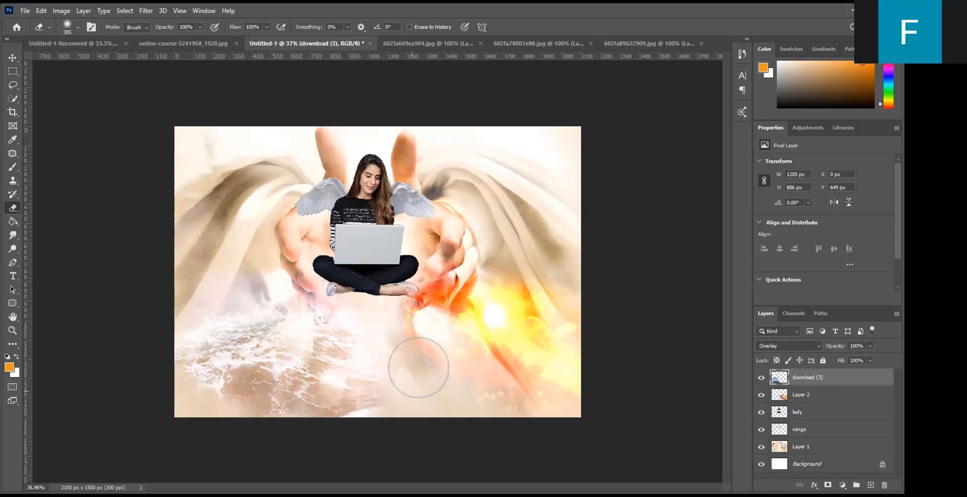
- Enlarge the ocean wave layer to about 1535 x 1171 px, keeping it anchored in the lower-left corner
click(13, 57)
drag(399, 252, 479, 207)
click(520, 27)
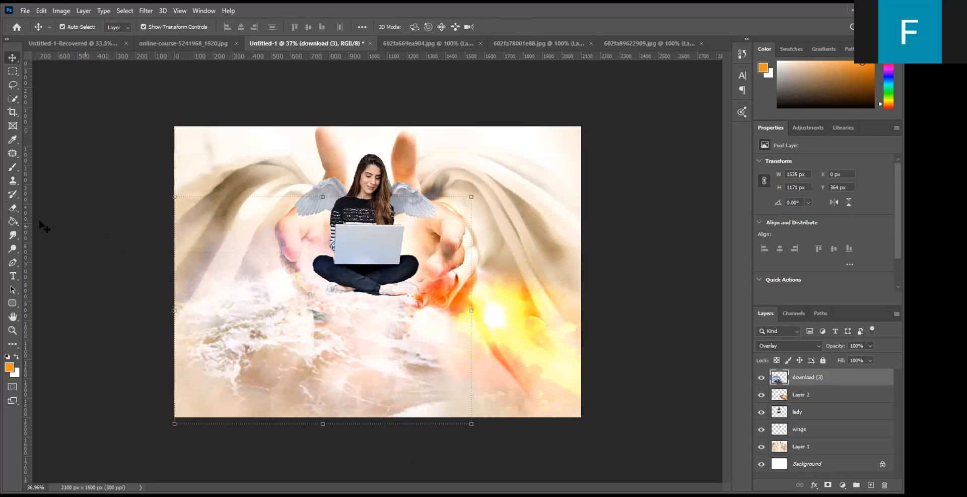
- Erase the upper-left part of the enlarged ocean wave layer so it fades into the drapery, and deselect the layer
click(13, 209)
mouse_move(177, 241)
mouse_down()
mouse_move(268, 210)
mouse_move(294, 172)
mouse_move(172, 201)
mouse_move(420, 260)
mouse_move(401, 251)
mouse_move(568, 364)
mouse_move(536, 328)
mouse_move(300, 182)
mouse_move(261, 171)
mouse_up()
click(13, 57)
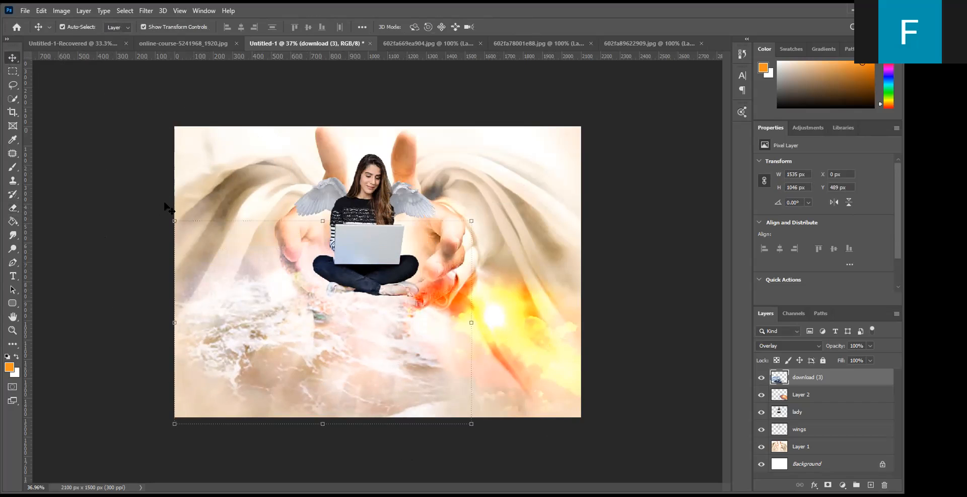
click(595, 240)
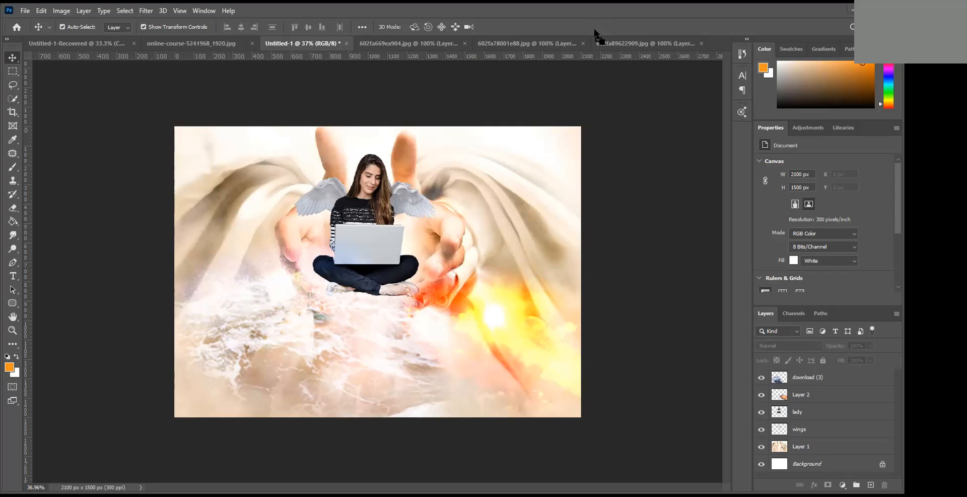
drag(594, 30, 594, 31)
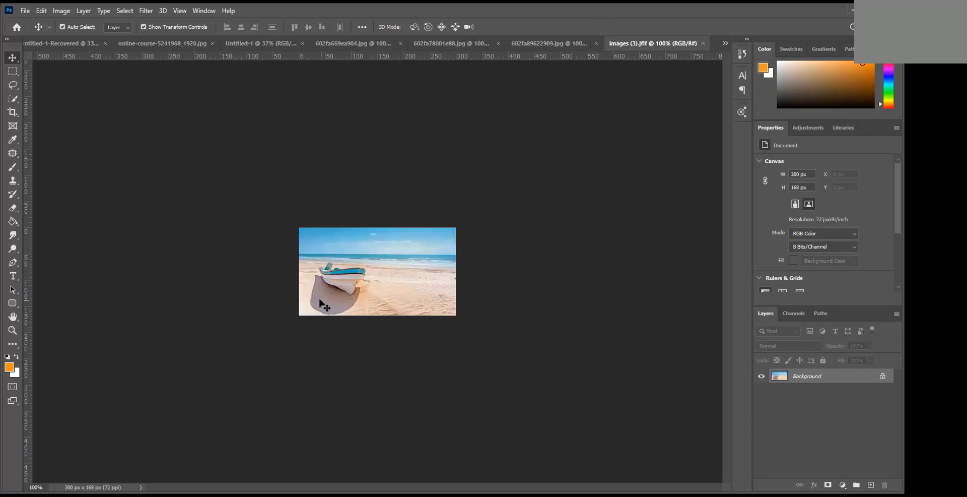
key(ctrl+0)
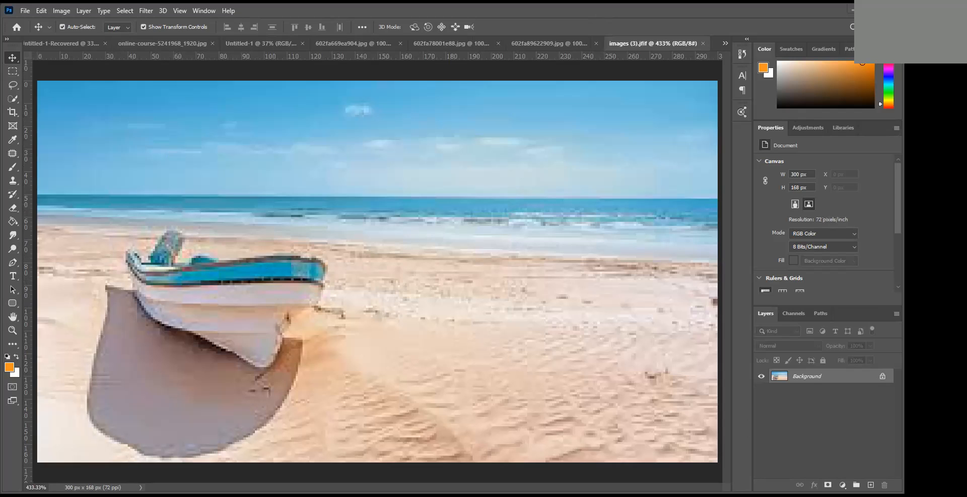
key(f)
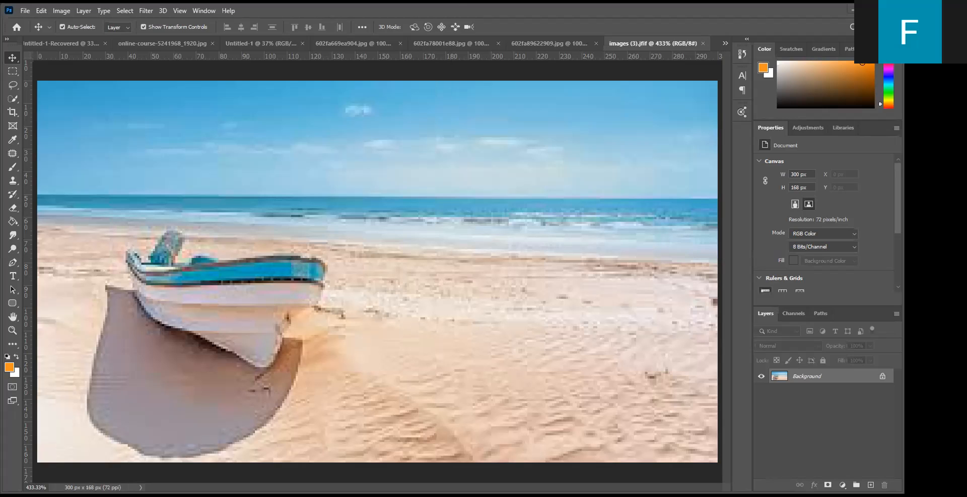
click(700, 42)
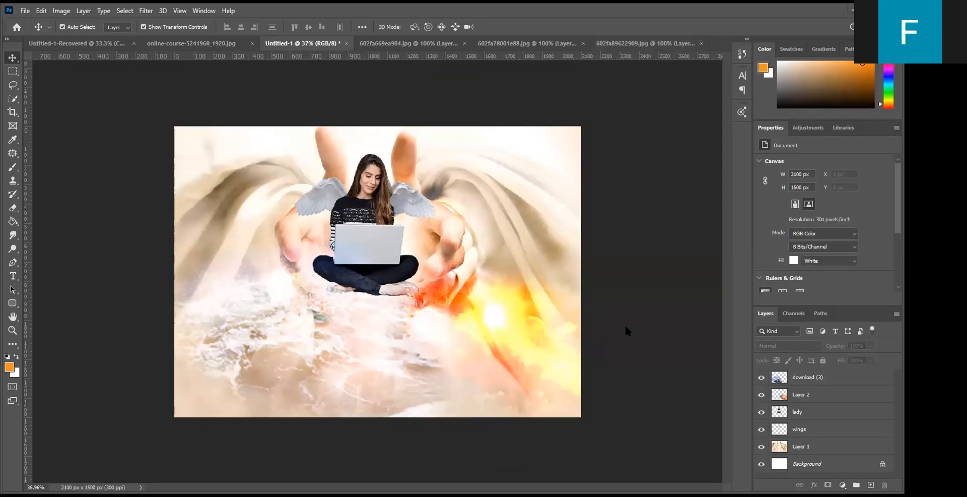
- Place the wooden canoe image 602fa9d1578e7 over the waves, scaled to about 1251 x 838 px
drag(388, 285, 324, 313)
drag(393, 242, 437, 212)
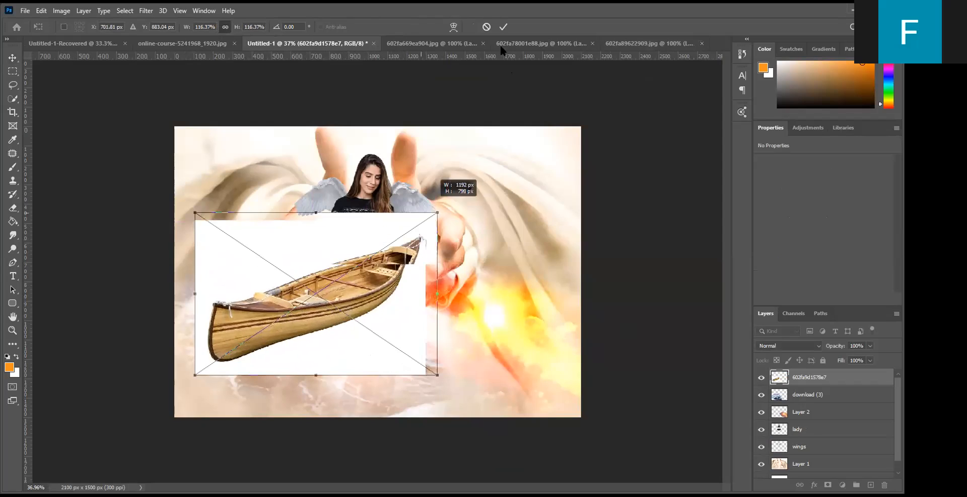
click(502, 27)
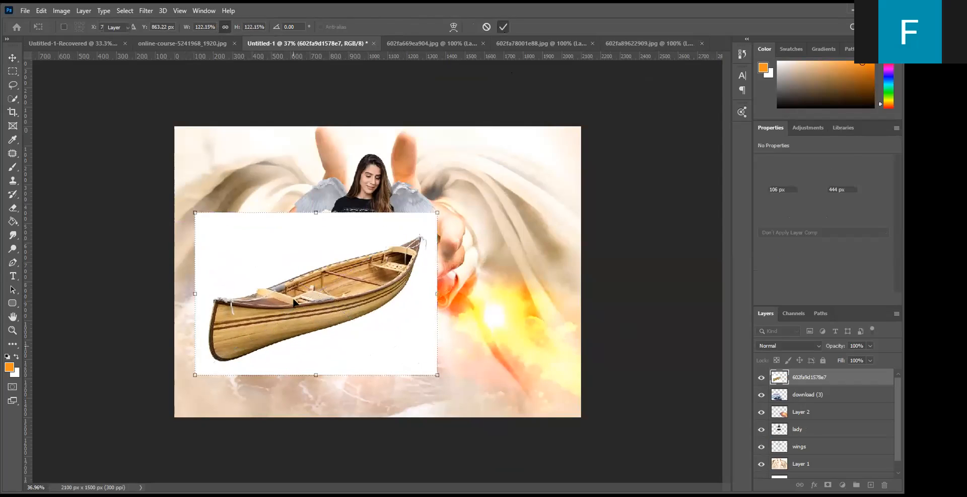
- Rasterize the canoe layer and remove its white background with the Magic Eraser at tolerance 32
click(13, 207)
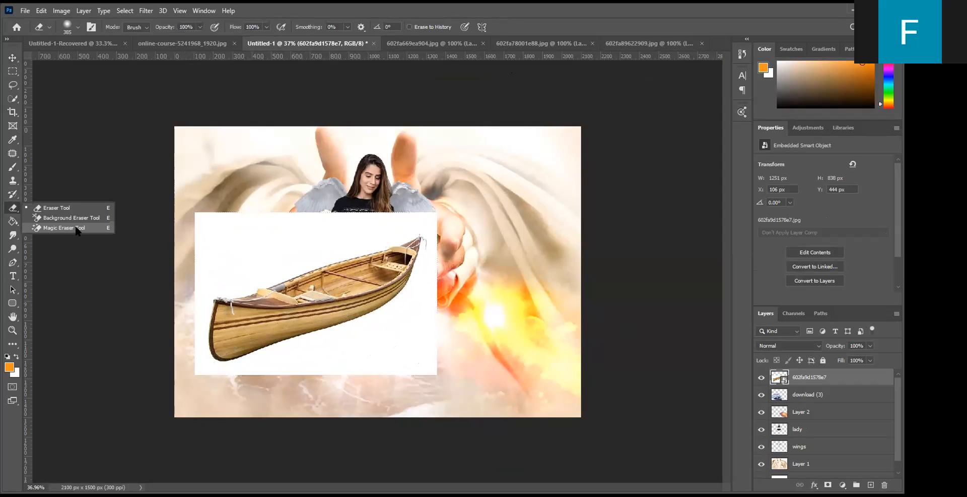
click(64, 228)
click(259, 250)
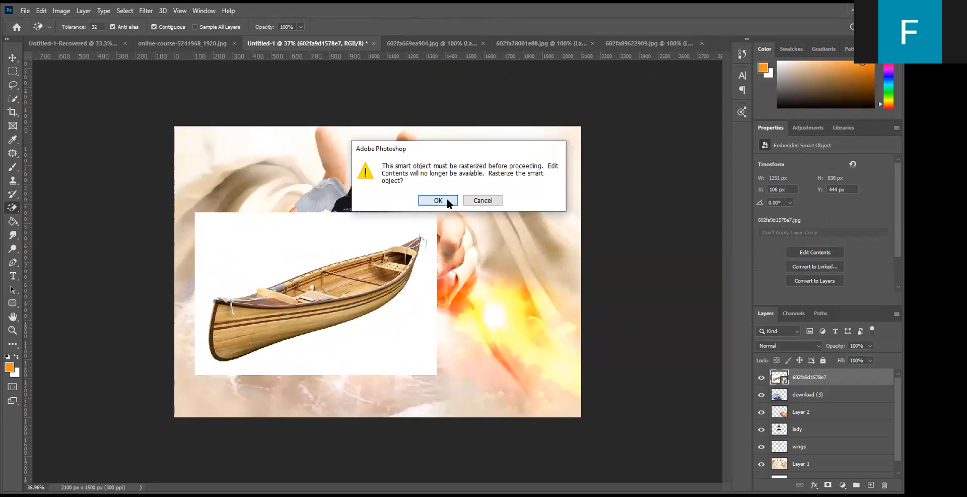
click(447, 200)
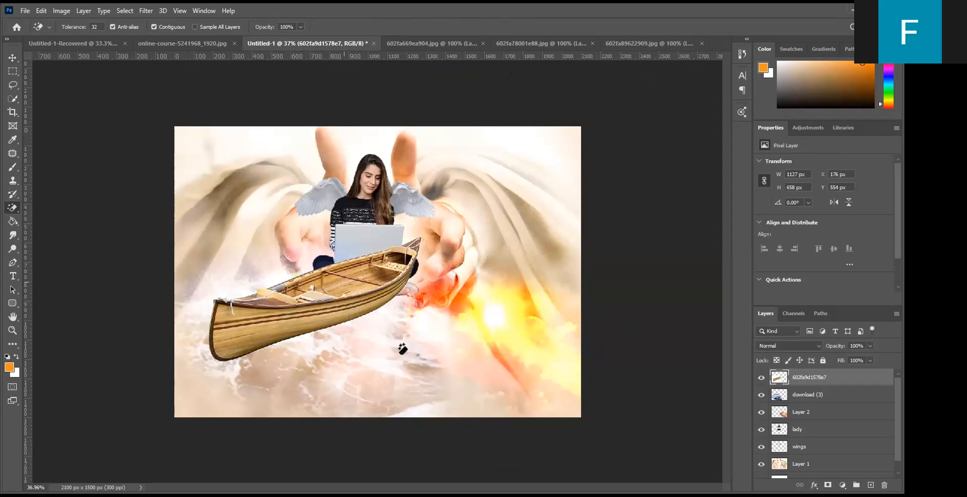
- Scale the canoe down to about 572 x 334 px and position it on the waves below the left hand
click(11, 58)
drag(299, 300, 278, 353)
key(ctrl+t)
drag(413, 284, 384, 304)
drag(297, 359, 306, 353)
drag(389, 297, 305, 346)
drag(267, 375, 273, 333)
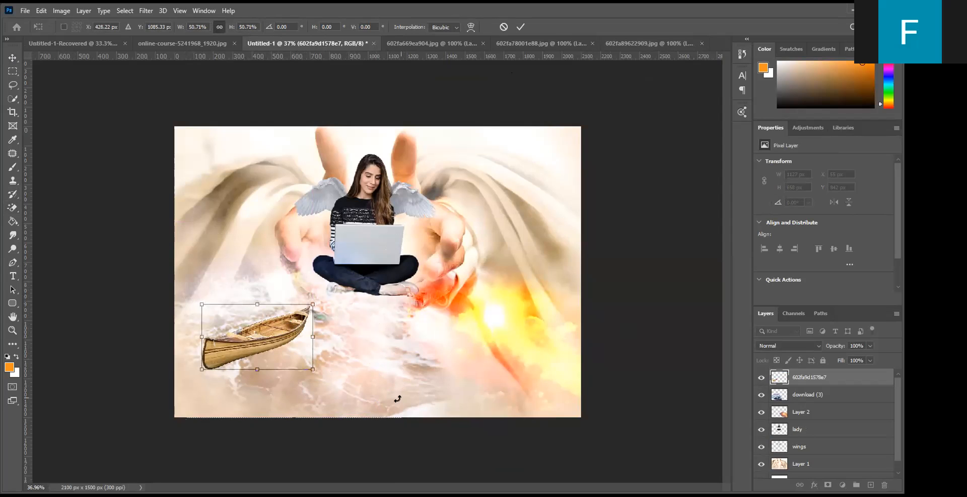
click(520, 27)
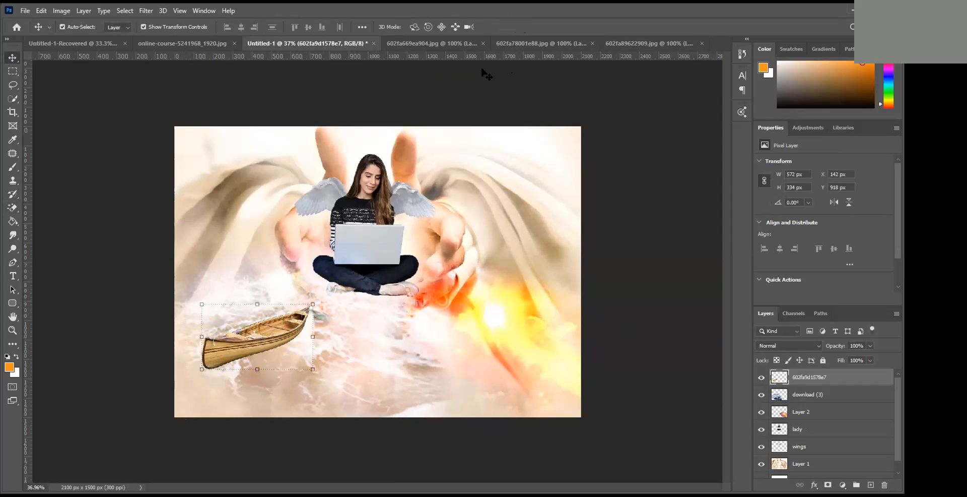
drag(264, 348, 254, 325)
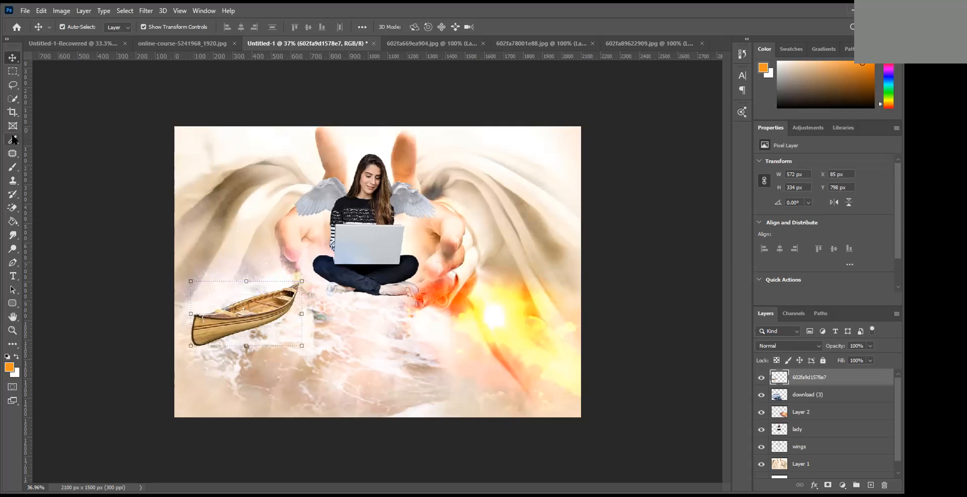
- Choose the Kyle's Spatter Brushes - Supreme Spatter preset at 284 px for the Brush tool and target the canoe layer 602fa9d1578e7
click(13, 166)
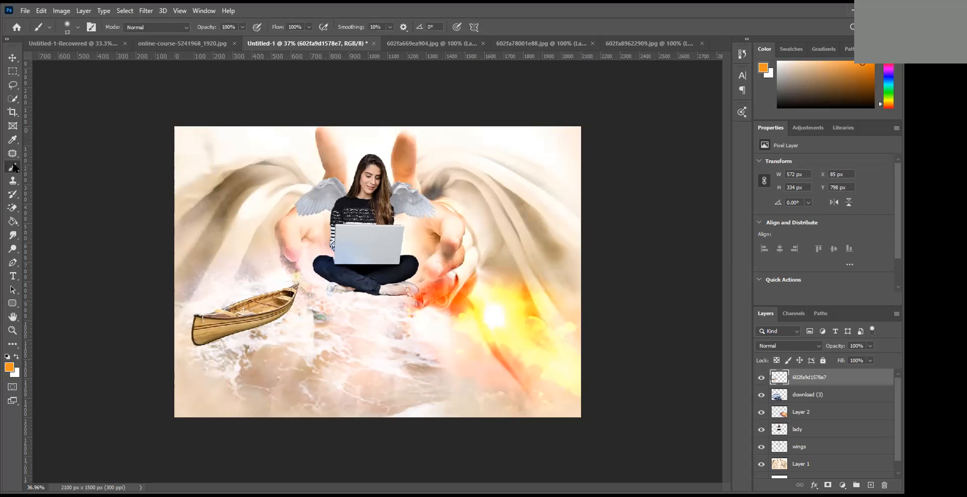
right_click(13, 167)
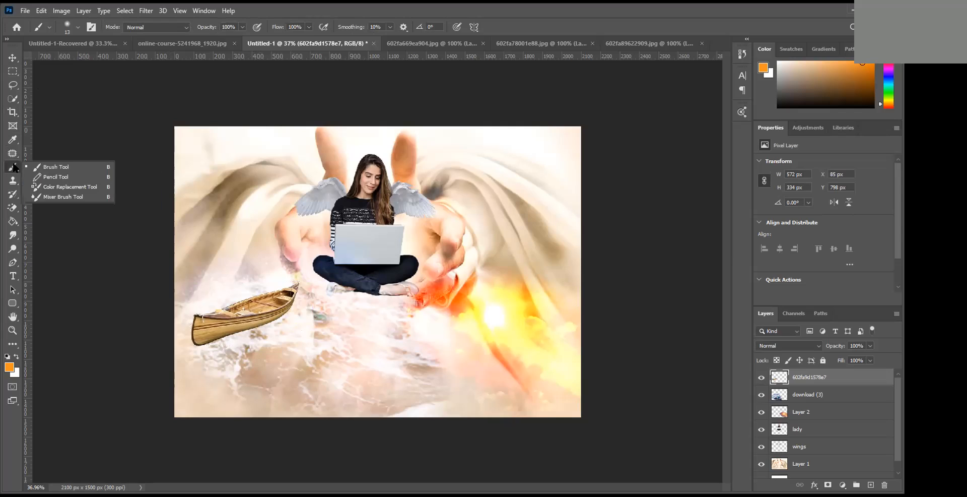
click(66, 169)
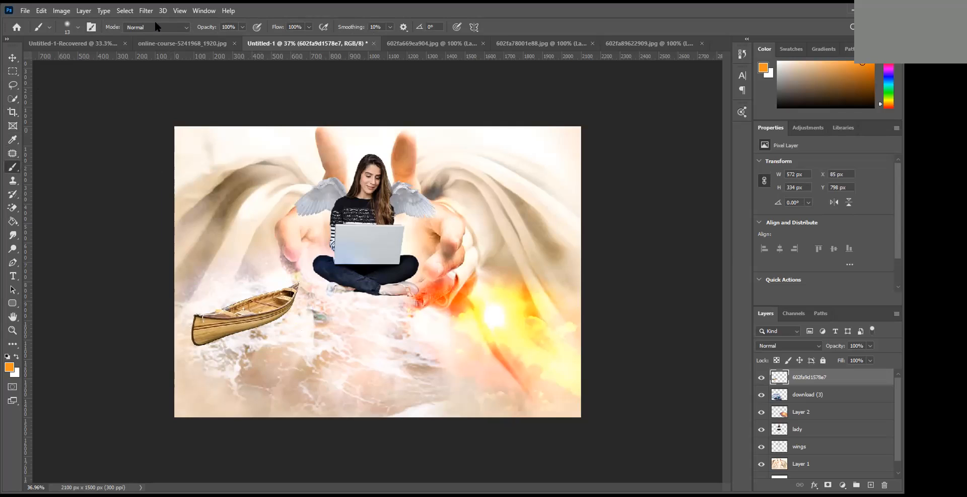
click(78, 27)
scroll(59, 179, up, 2)
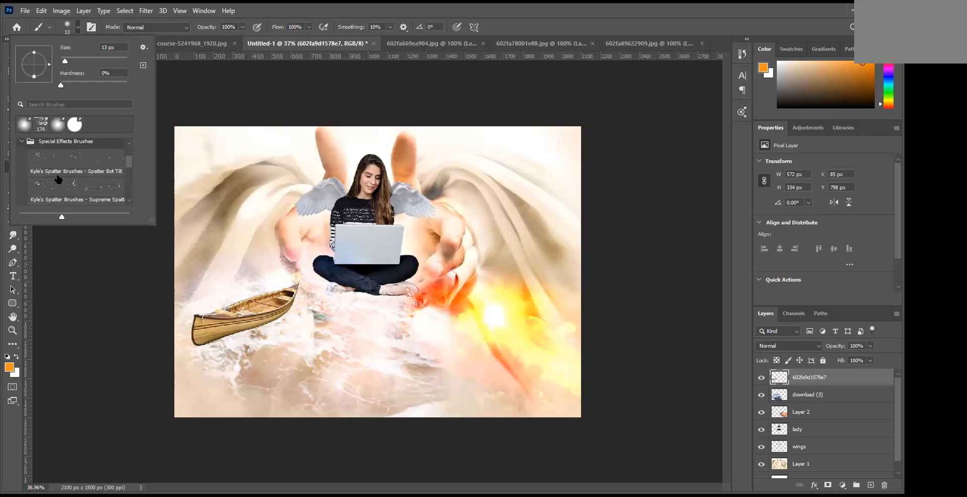
click(70, 188)
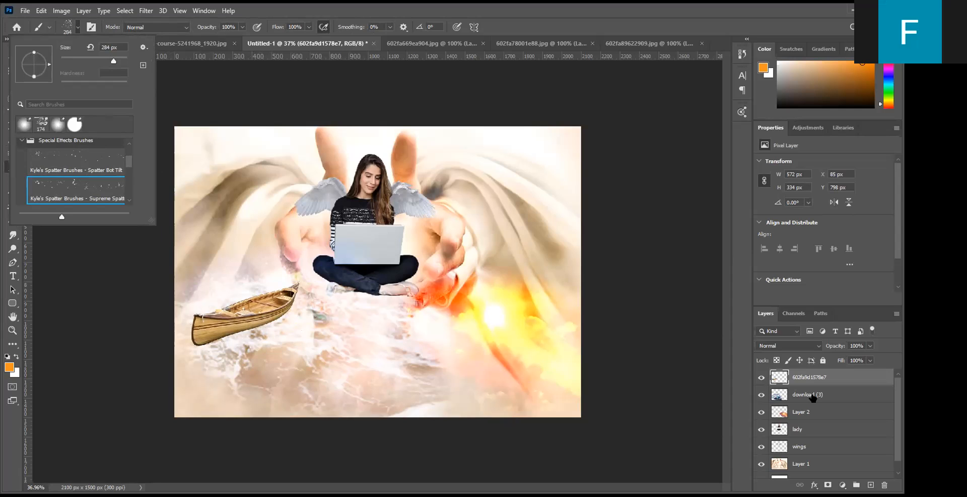
click(812, 398)
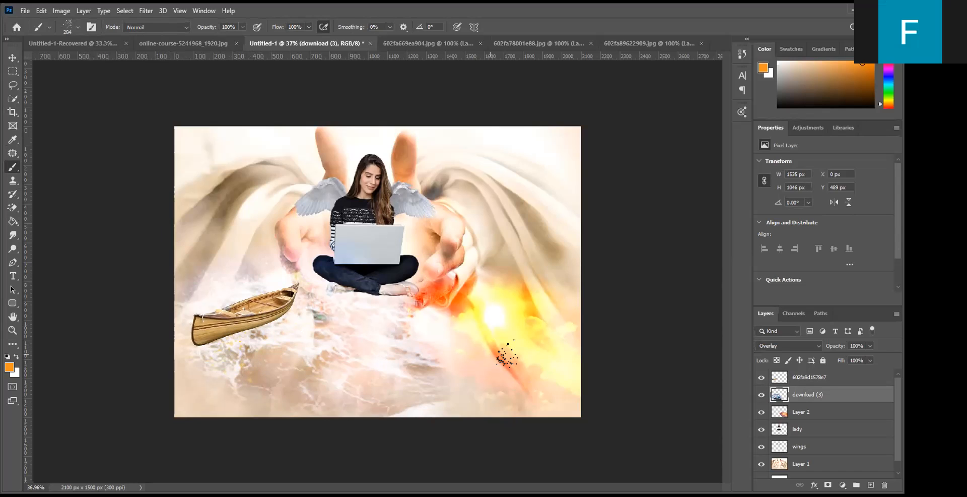
click(810, 378)
- Try spatter strokes in orange and in black below the canoe, and undo them
drag(214, 351, 231, 345)
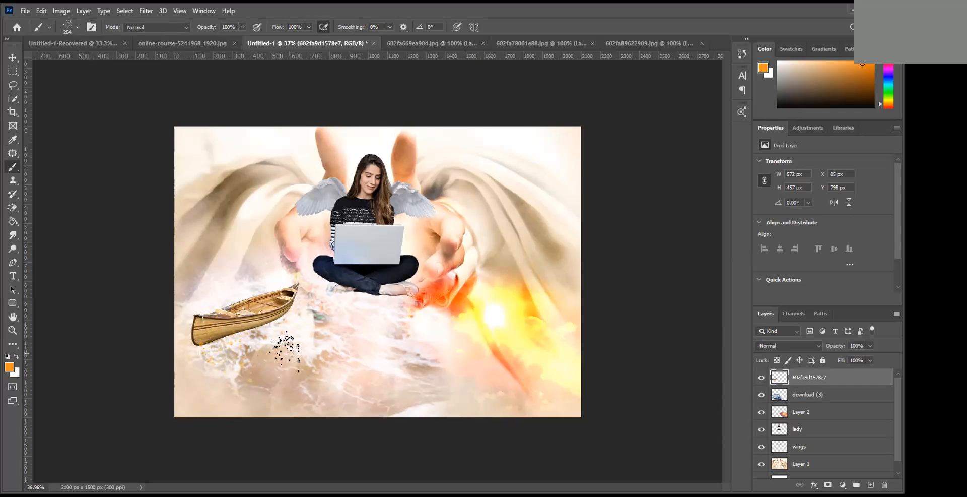
key(ctrl+z)
click(7, 357)
click(245, 362)
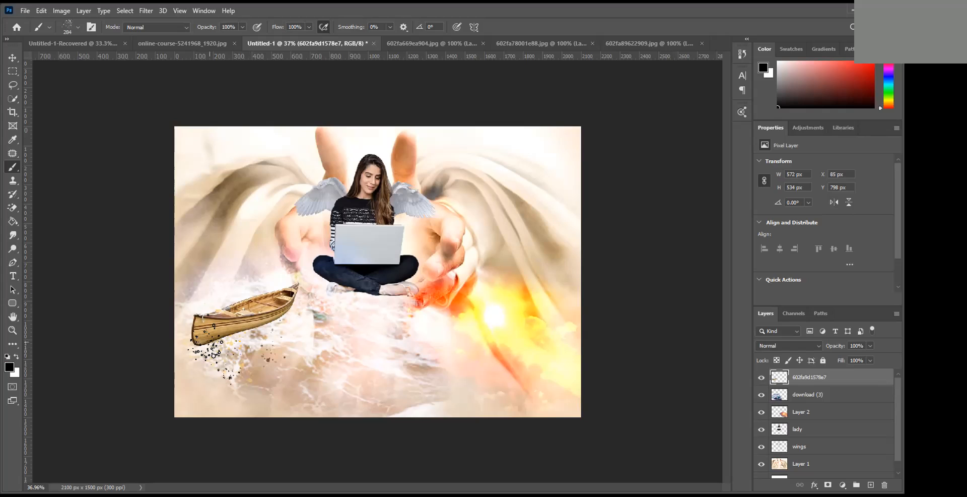
key(ctrl+z)
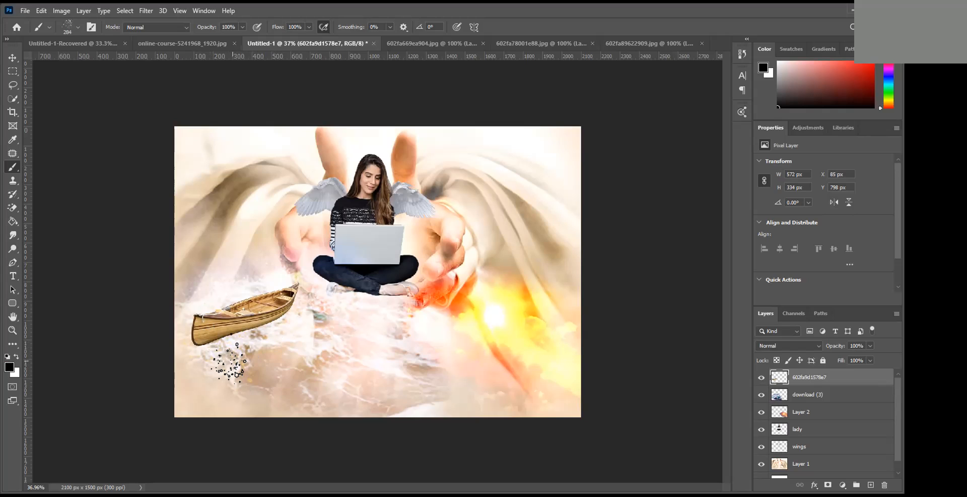
- Paint white water spatter along the canoe's lower hull, first at 284 px and again with the brush size reduced to 100 px
key(x)
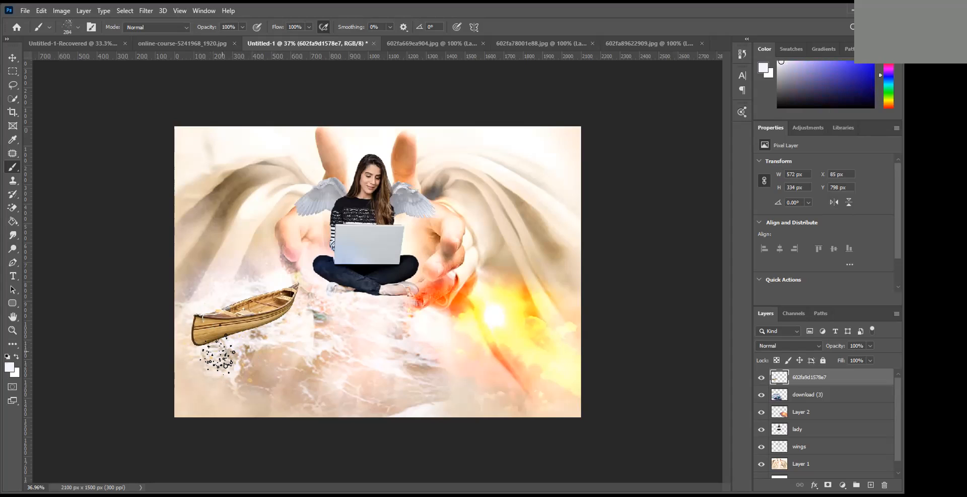
mouse_move(217, 354)
mouse_down()
mouse_move(241, 348)
mouse_move(199, 357)
mouse_move(252, 346)
mouse_move(292, 313)
mouse_move(295, 328)
mouse_move(217, 359)
mouse_move(224, 355)
mouse_up()
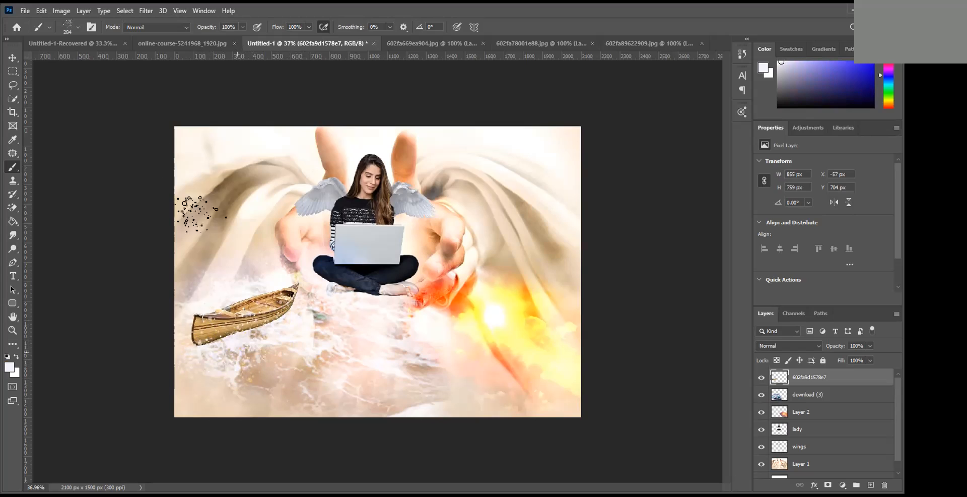
click(78, 27)
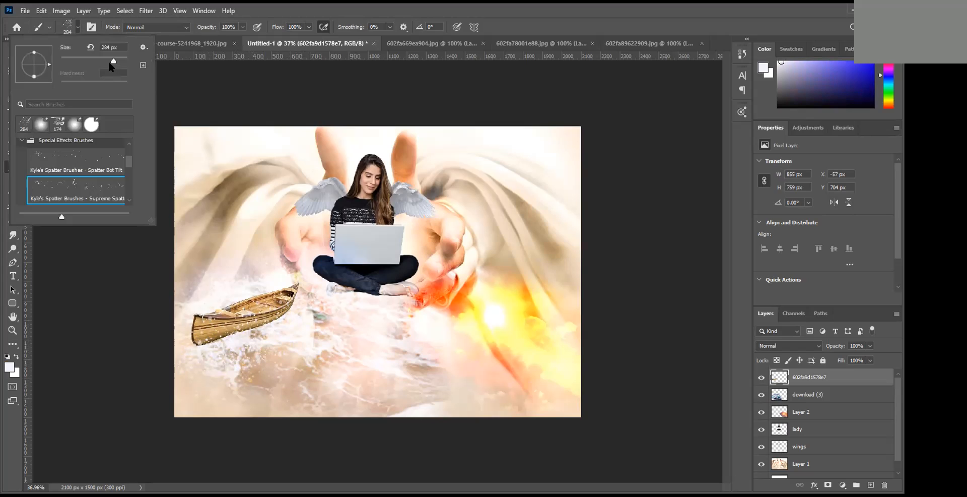
drag(89, 62, 75, 61)
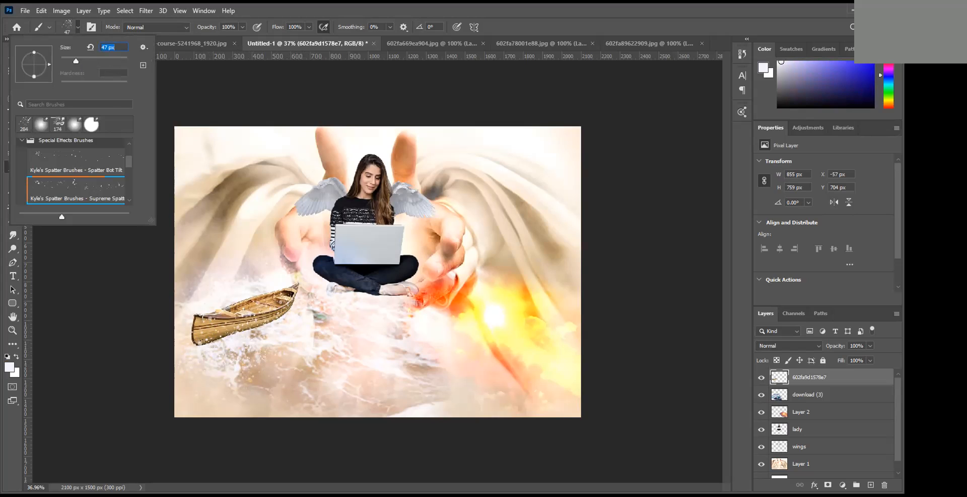
click(211, 343)
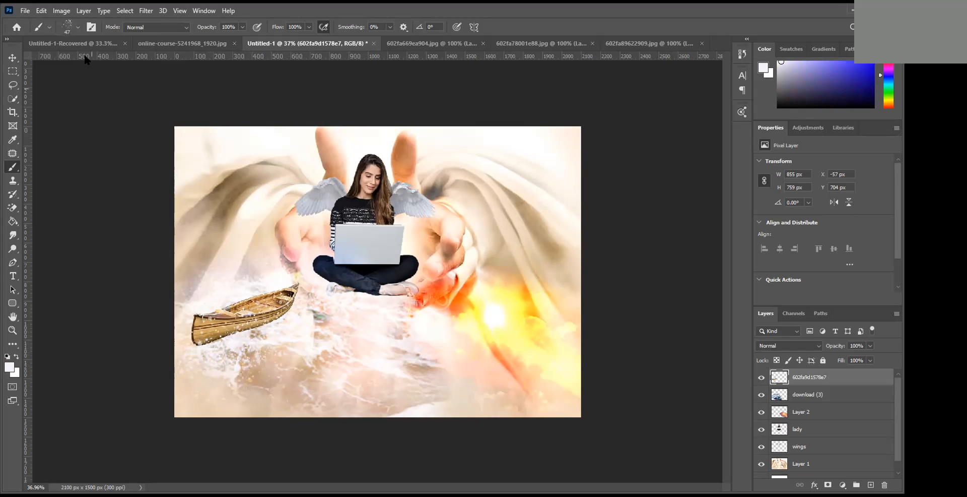
click(74, 24)
drag(75, 61, 93, 61)
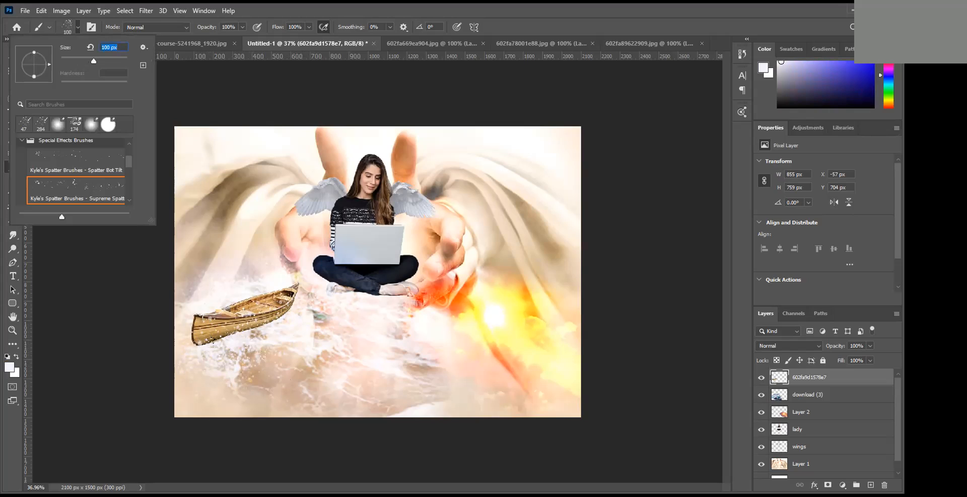
click(227, 341)
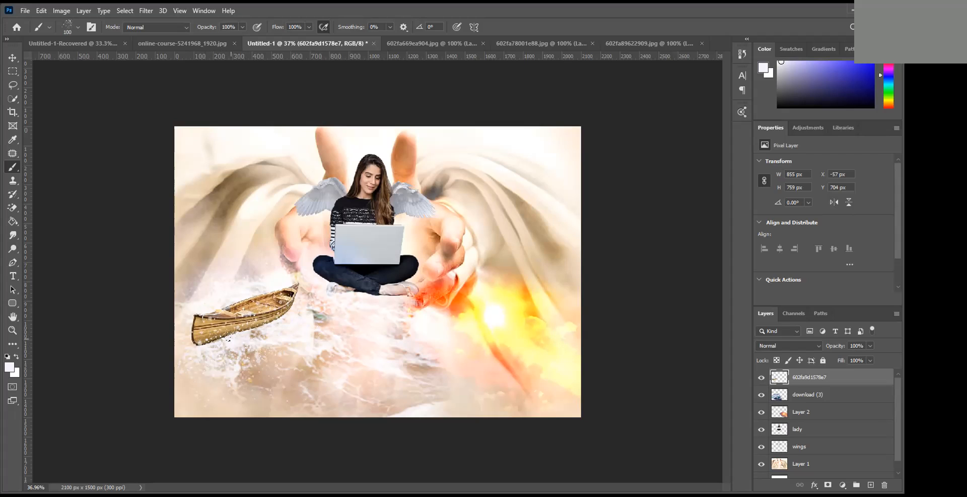
drag(211, 338, 200, 343)
- Add white 100 px spatter over the woman's crossed legs and feet, and deselect the layer
click(360, 296)
drag(366, 293, 374, 298)
click(13, 57)
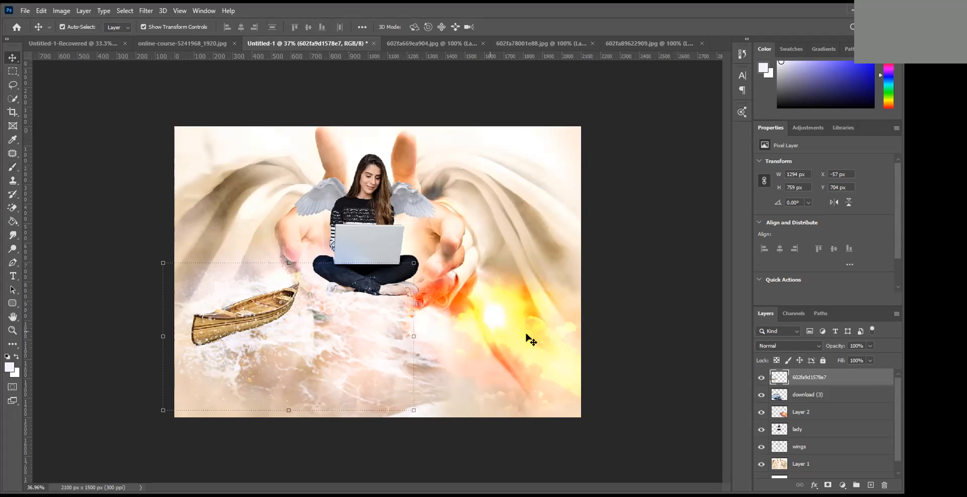
click(585, 284)
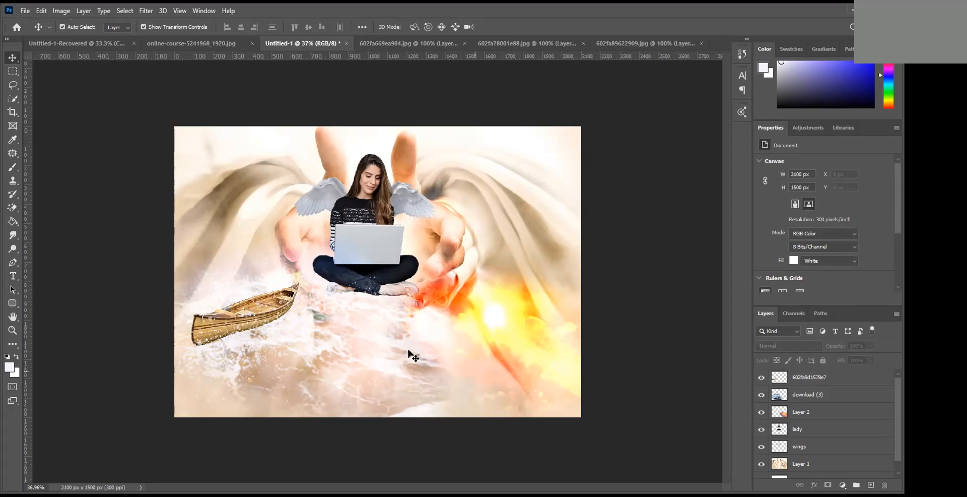
- Enlarge the canoe layer with its spatter to 106.64%, shift it slightly lower on the waves, apply the transform and deselect the layer
click(294, 316)
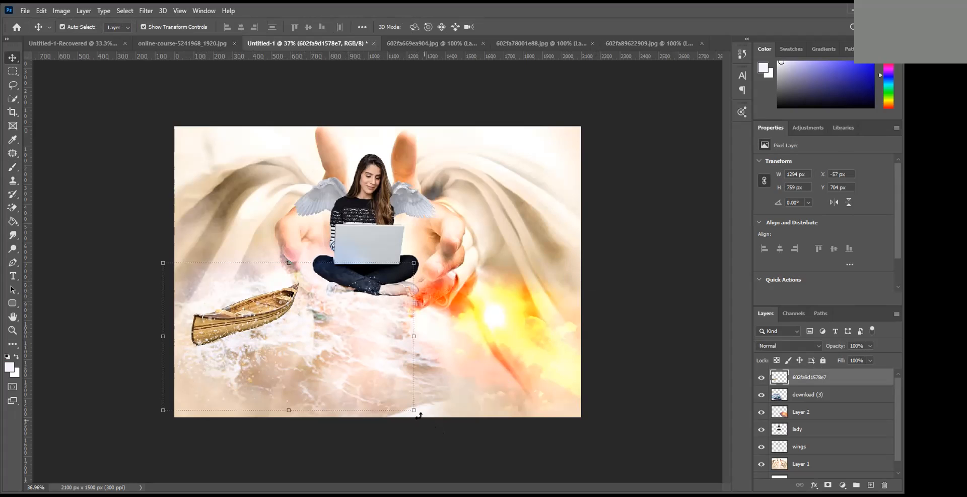
drag(414, 411, 441, 393)
drag(263, 321, 260, 326)
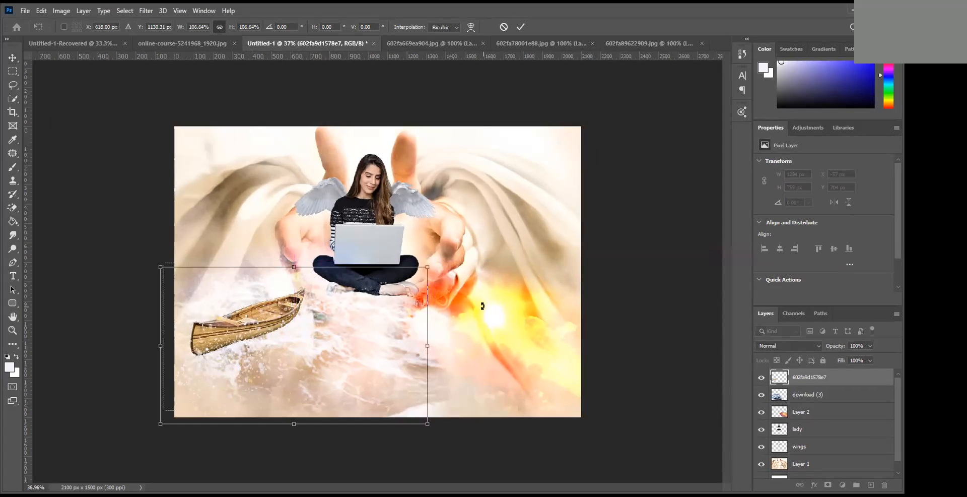
click(520, 26)
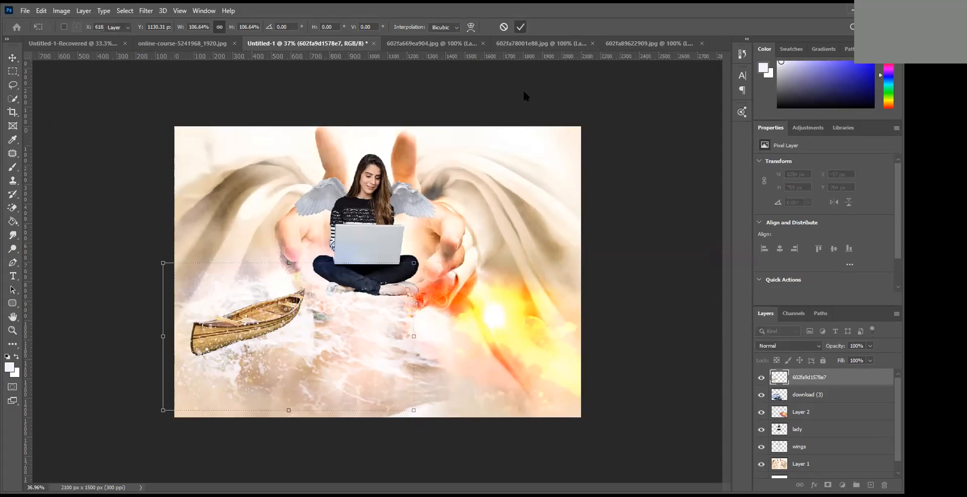
click(415, 115)
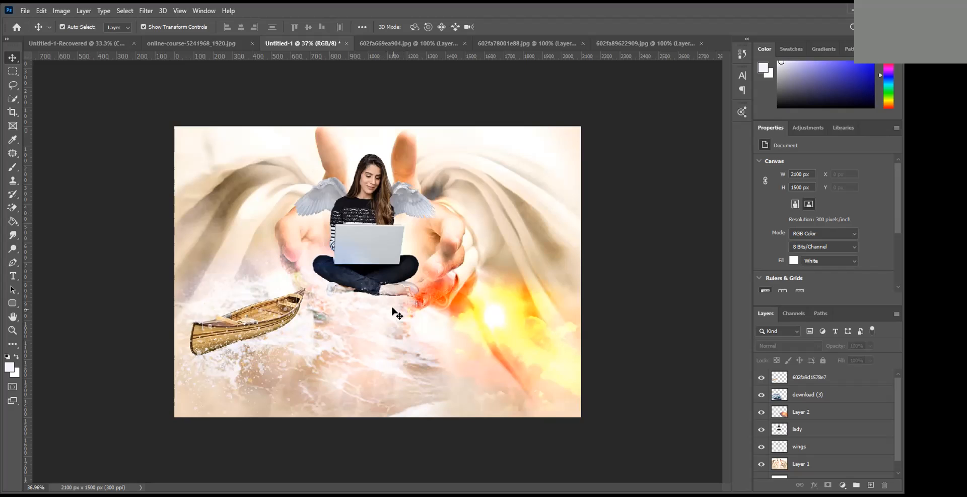
- Save the composite on the computer as the Photoshop file Untitled-1 in the GRAPHICS folder with Maximize Compatibility on
click(25, 11)
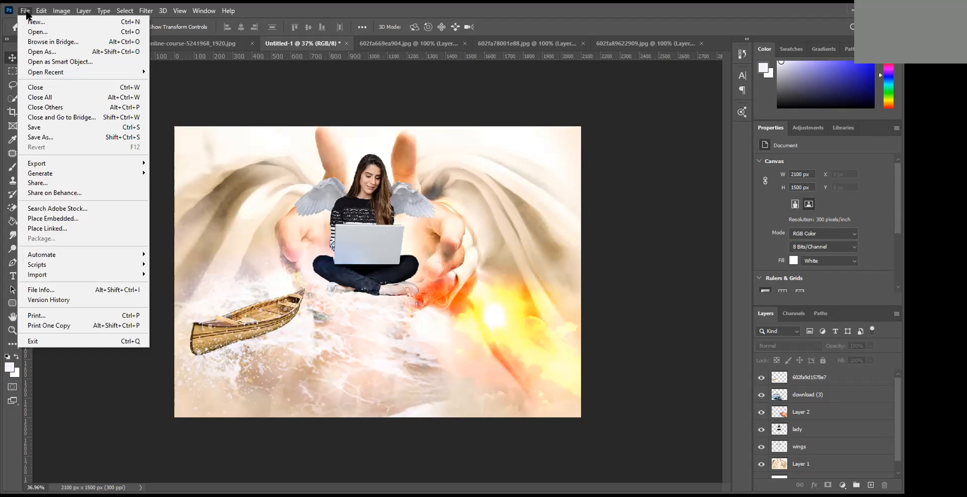
click(51, 138)
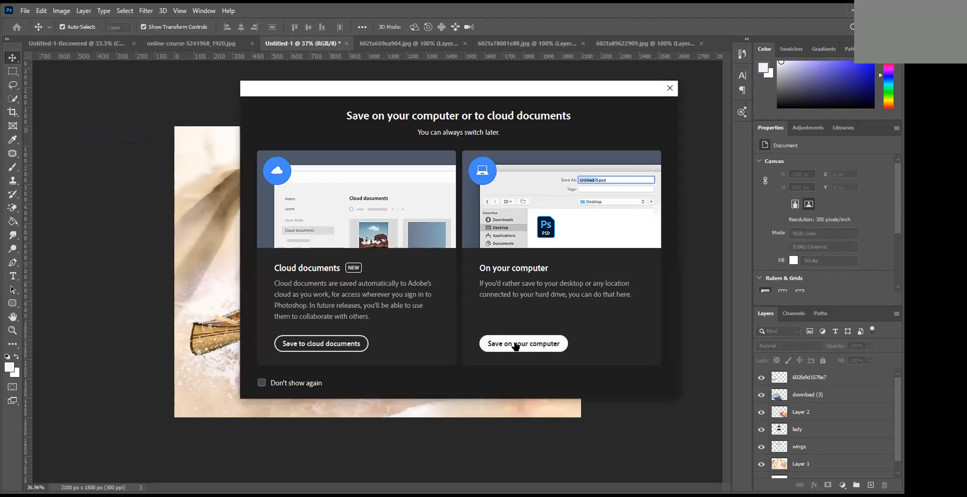
click(516, 345)
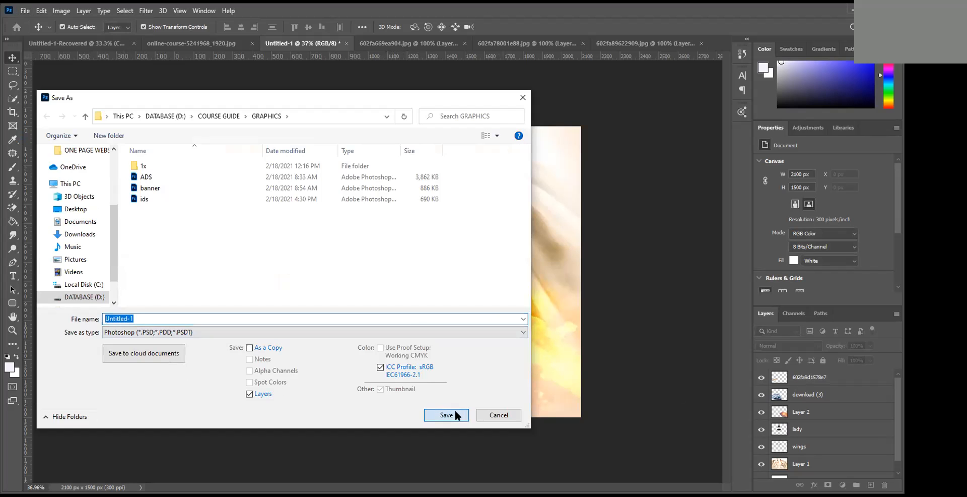
key(Return)
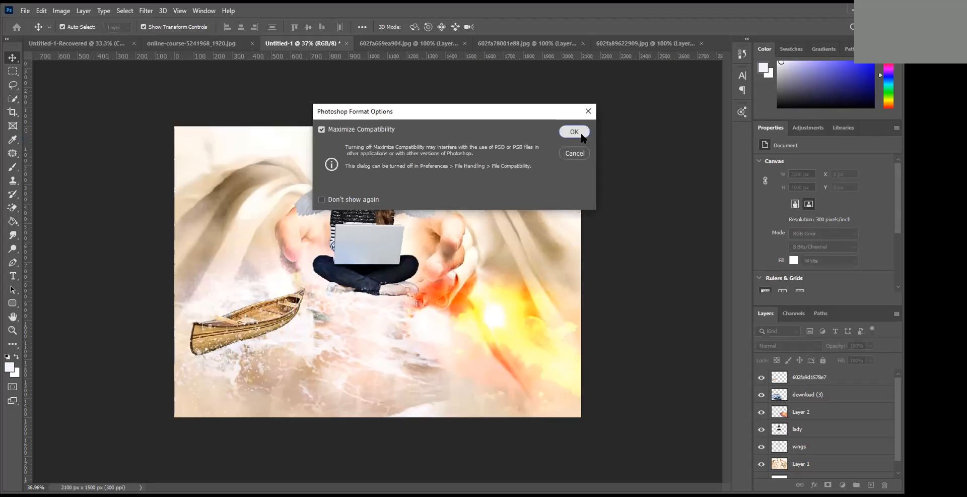
click(577, 132)
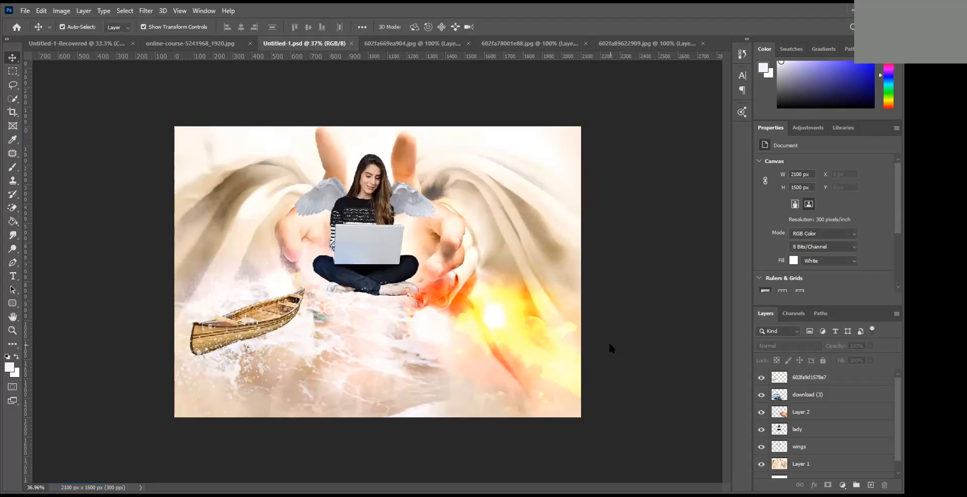